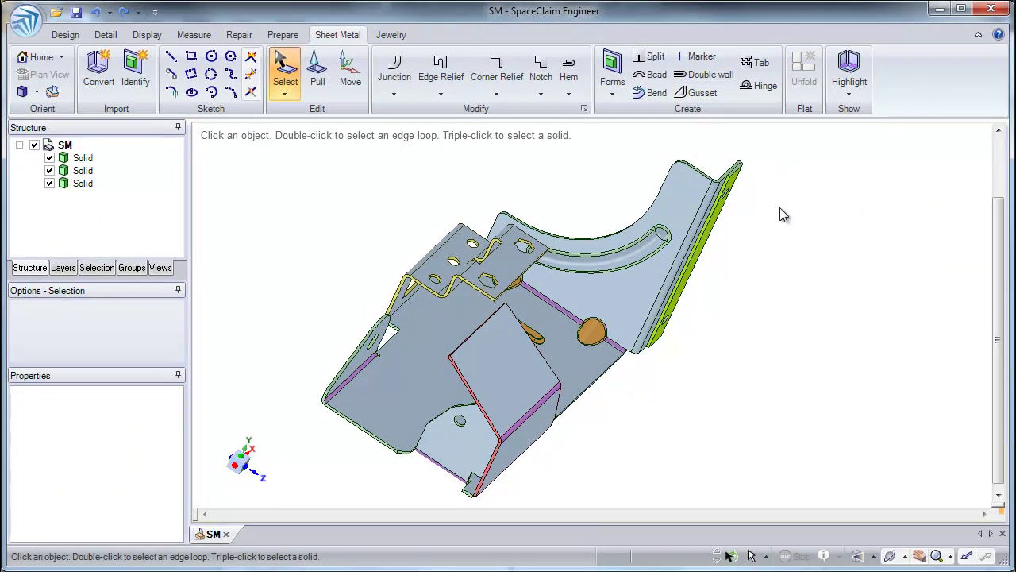
Create a double wall on the bracket face with the two hexagonal holes, placing its bend along the face's outer edge.
{"action": "left_click", "coordinate": [706, 74]}
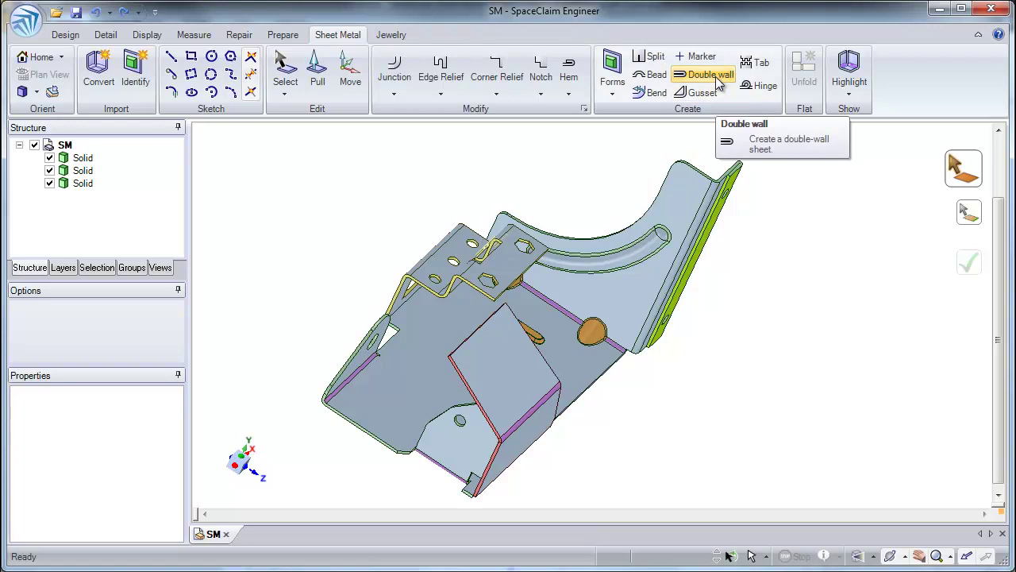
{"action": "scroll", "coordinate": [498, 335], "scroll_direction": "up", "scroll_amount": 5}
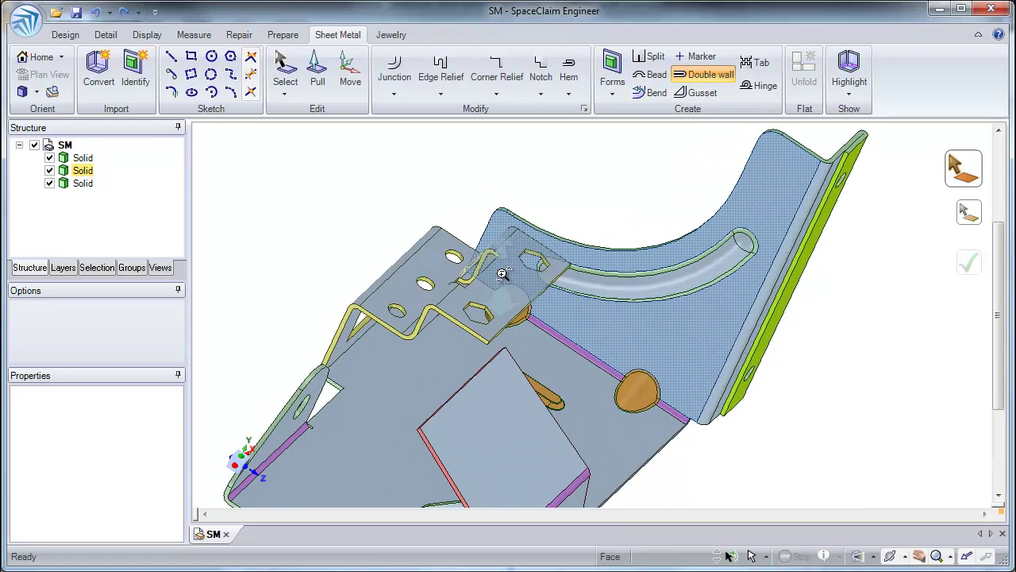
{"action": "mouse_move", "coordinate": [498, 317]}
{"action": "middle_mouse_down"}
{"action": "mouse_move", "coordinate": [501, 344]}
{"action": "mouse_move", "coordinate": [503, 320]}
{"action": "middle_mouse_up"}
{"action": "left_click", "coordinate": [502, 314]}
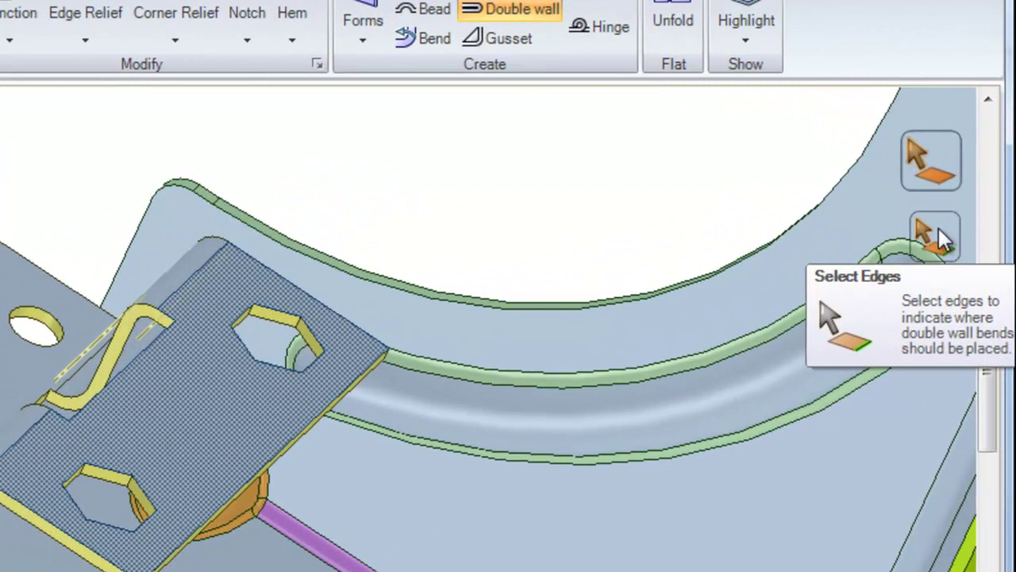
{"action": "left_click", "coordinate": [939, 231]}
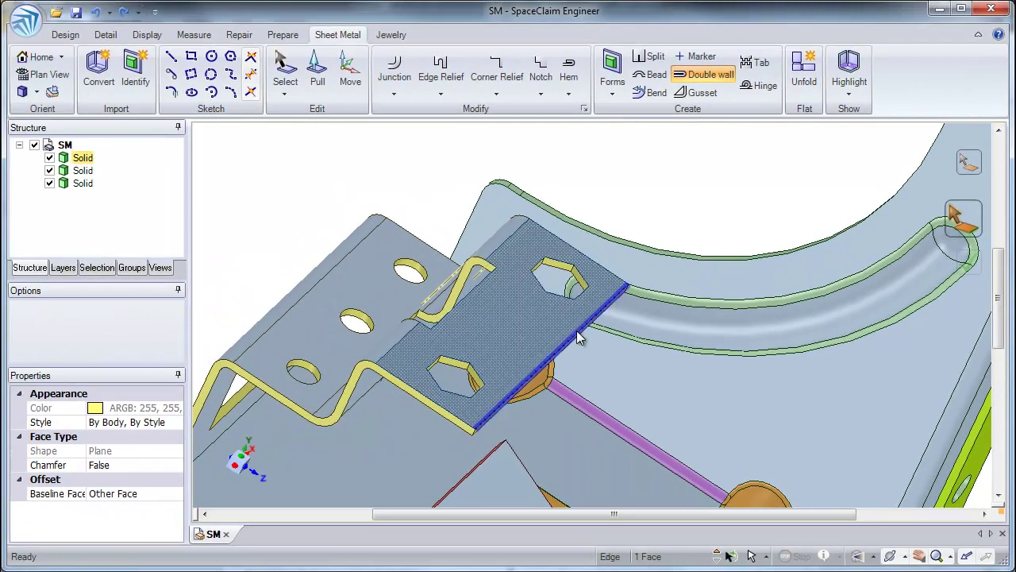
{"action": "left_click", "coordinate": [577, 333]}
{"action": "left_click", "coordinate": [962, 270]}
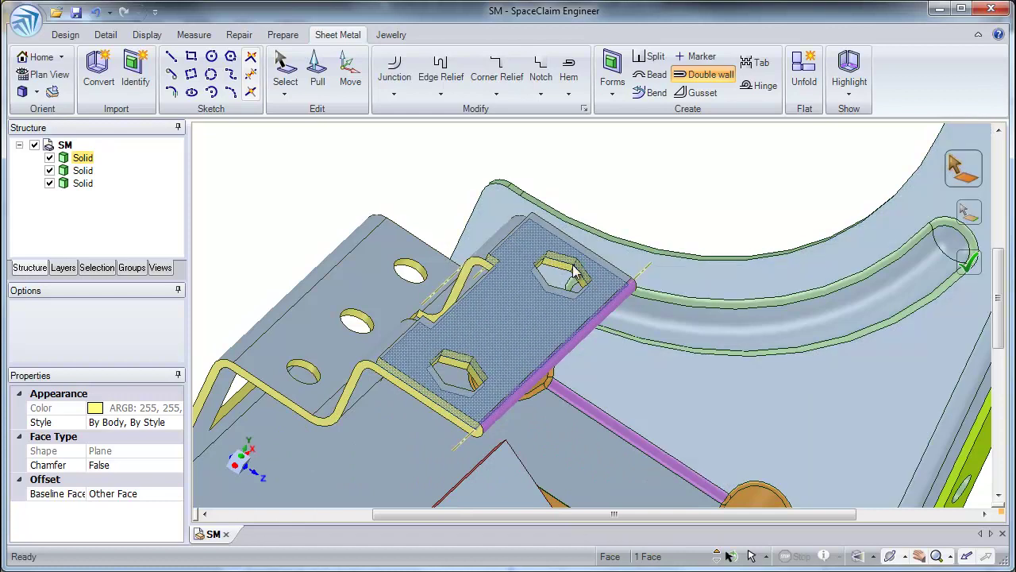
Undo the double wall on the hexagonal-hole face and clear the face selection.
{"action": "left_click", "coordinate": [95, 12]}
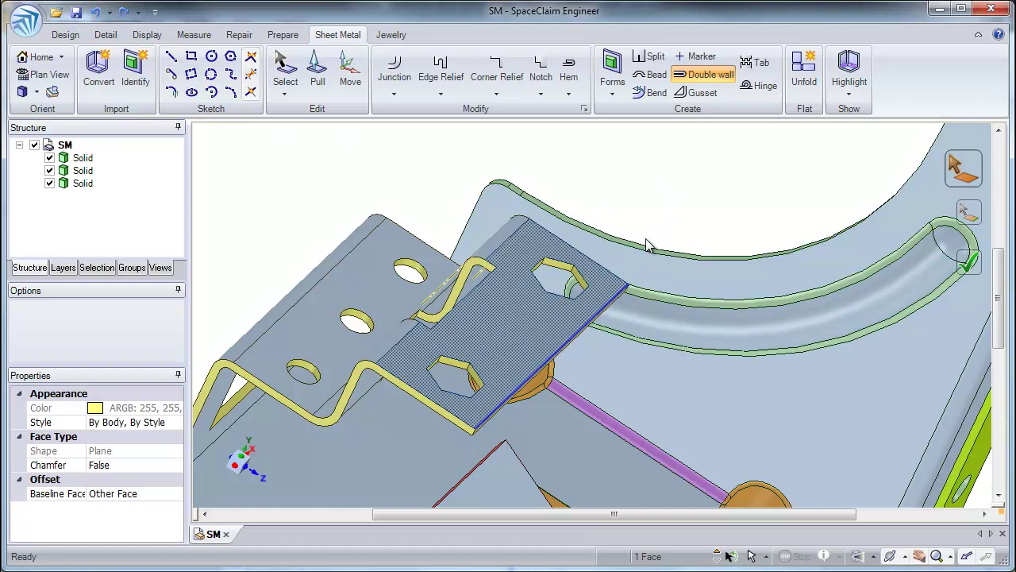
{"action": "middle_click_drag", "start_coordinate": [627, 250], "coordinate": [586, 320]}
{"action": "left_click", "coordinate": [643, 205]}
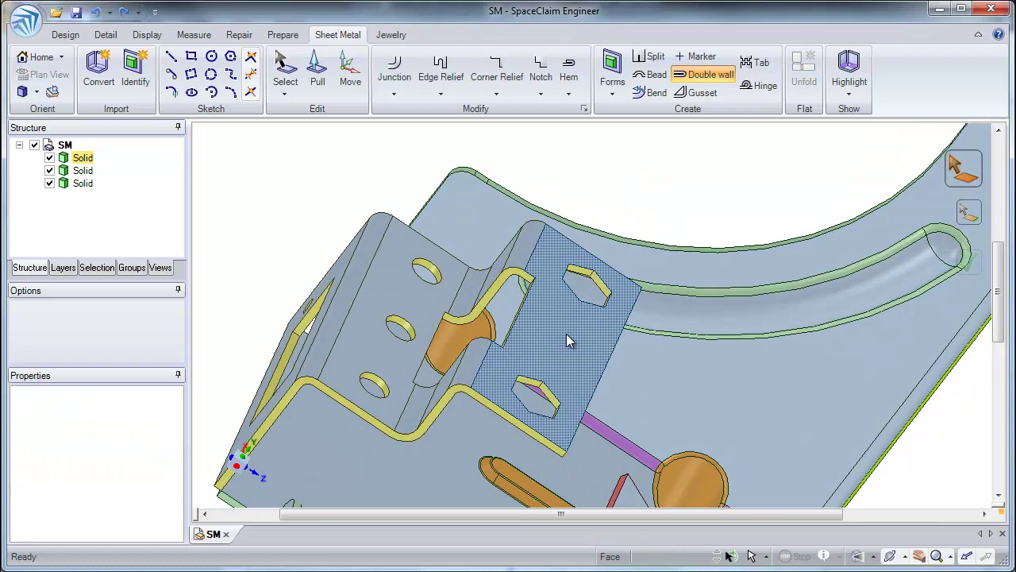
{"action": "left_click", "coordinate": [566, 334]}
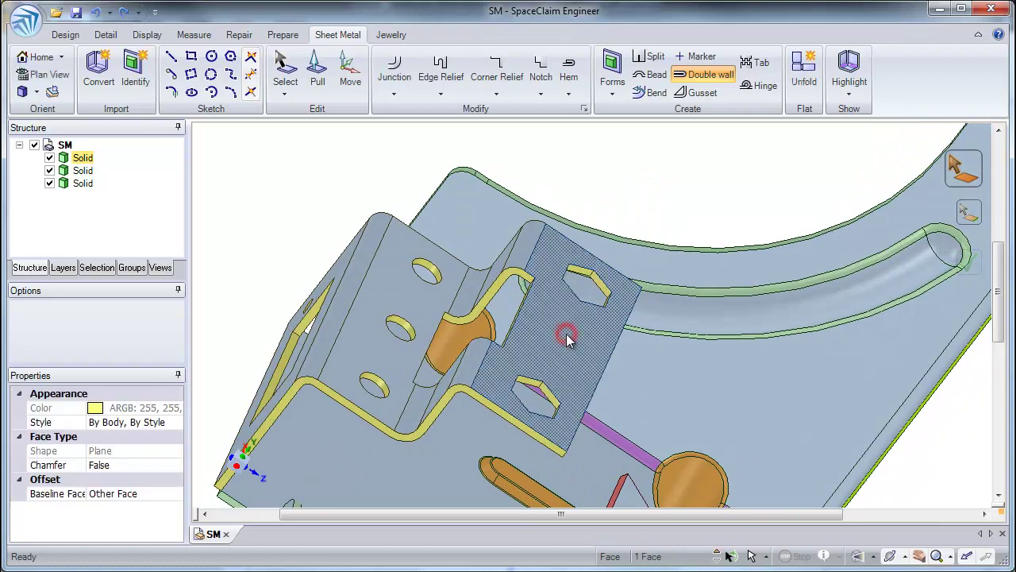
{"action": "left_click", "coordinate": [520, 242], "text": "ctrl"}
{"action": "left_click", "coordinate": [465, 371], "text": "ctrl"}
{"action": "left_click", "coordinate": [420, 397], "text": "ctrl"}
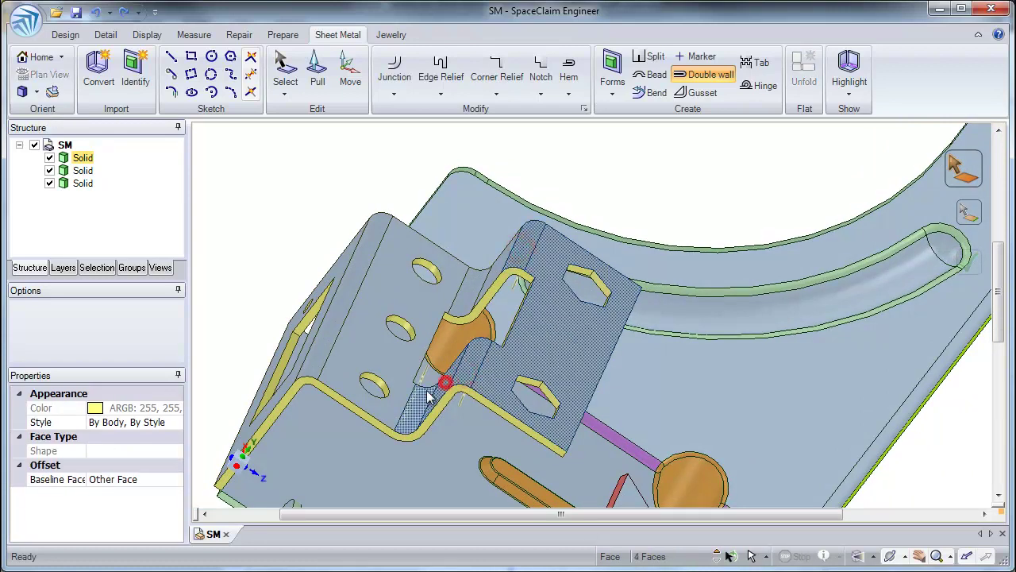
{"action": "left_click", "coordinate": [457, 314], "text": "ctrl"}
{"action": "left_click", "coordinate": [471, 295], "text": "ctrl"}
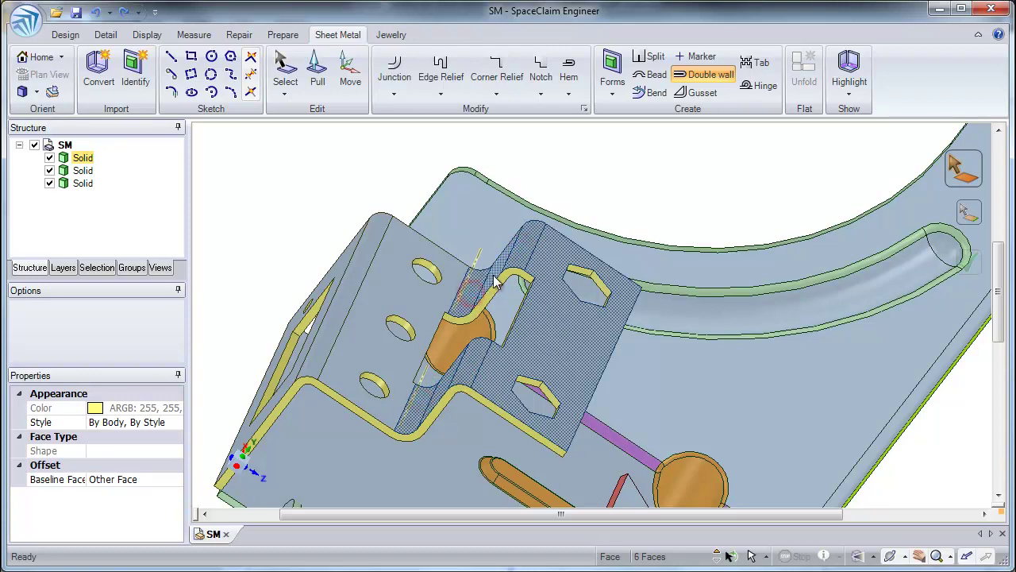
{"action": "left_click", "coordinate": [493, 274], "text": "ctrl"}
{"action": "left_click", "coordinate": [419, 298], "text": "ctrl"}
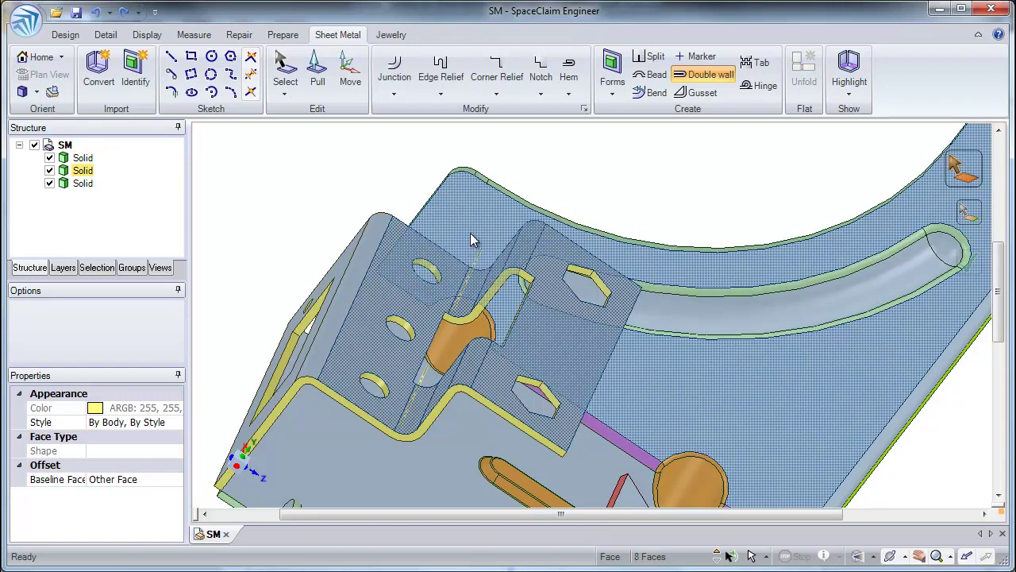
{"action": "left_click", "coordinate": [620, 181]}
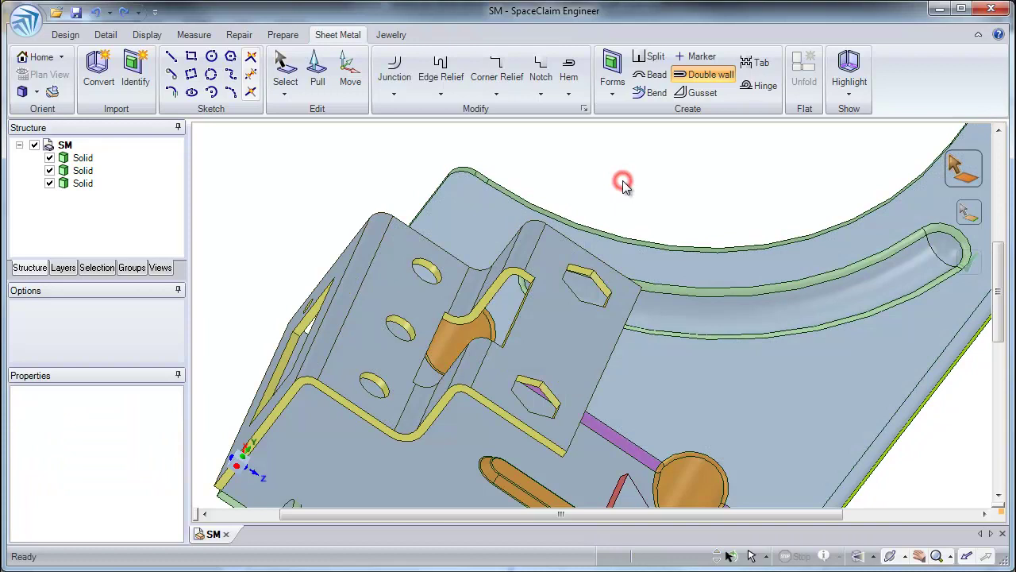
Create a double wall over all connected outer faces of the stepped bracket, with the bend along the rectangular-cutout wall's side edge.
{"action": "double_click", "coordinate": [554, 333]}
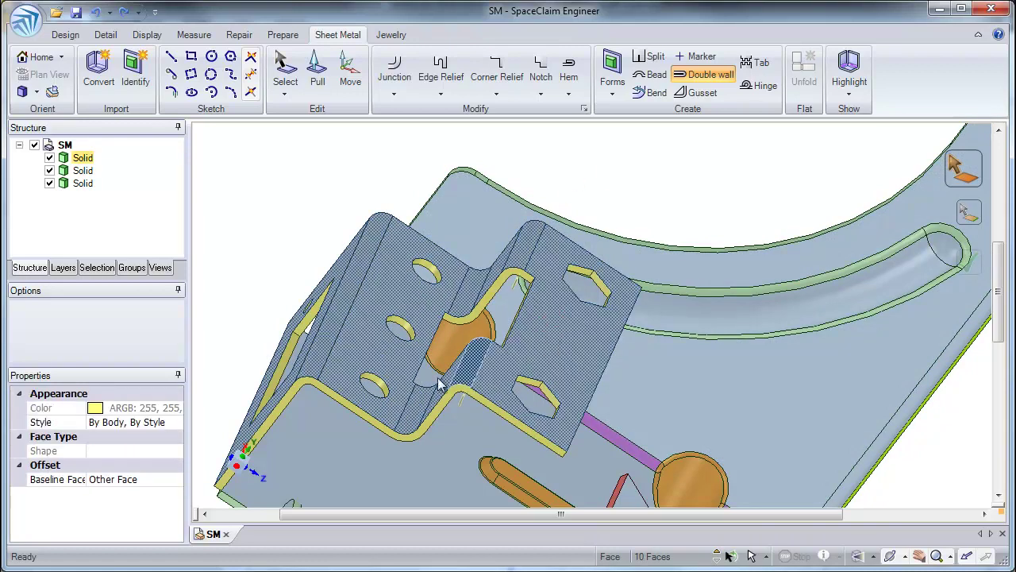
{"action": "mouse_move", "coordinate": [352, 368]}
{"action": "middle_mouse_down"}
{"action": "mouse_move", "coordinate": [408, 356]}
{"action": "mouse_move", "coordinate": [345, 357]}
{"action": "mouse_move", "coordinate": [343, 368]}
{"action": "middle_mouse_up"}
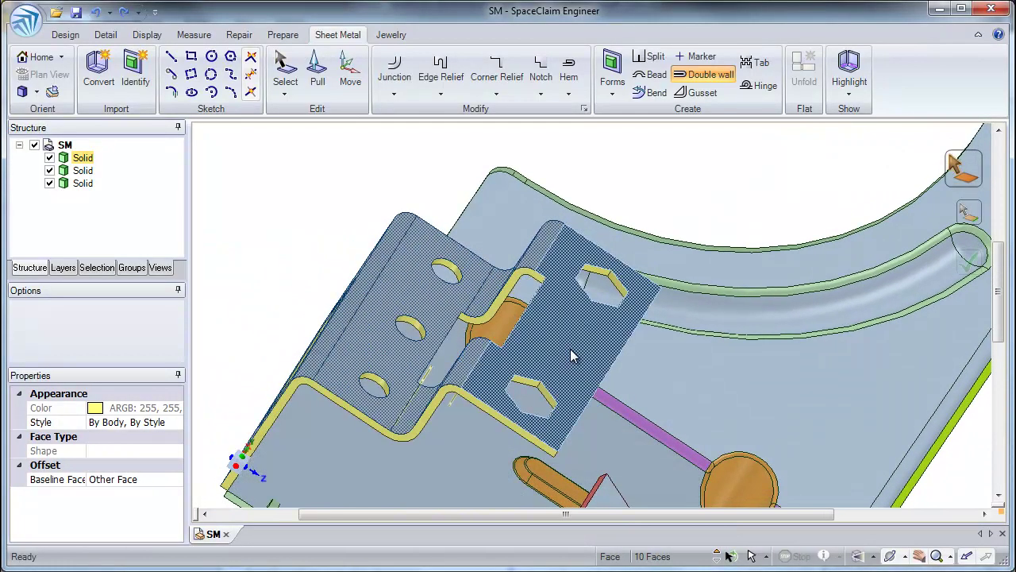
{"action": "mouse_move", "coordinate": [571, 356]}
{"action": "middle_mouse_down"}
{"action": "mouse_move", "coordinate": [627, 351]}
{"action": "mouse_move", "coordinate": [558, 357]}
{"action": "middle_mouse_up"}
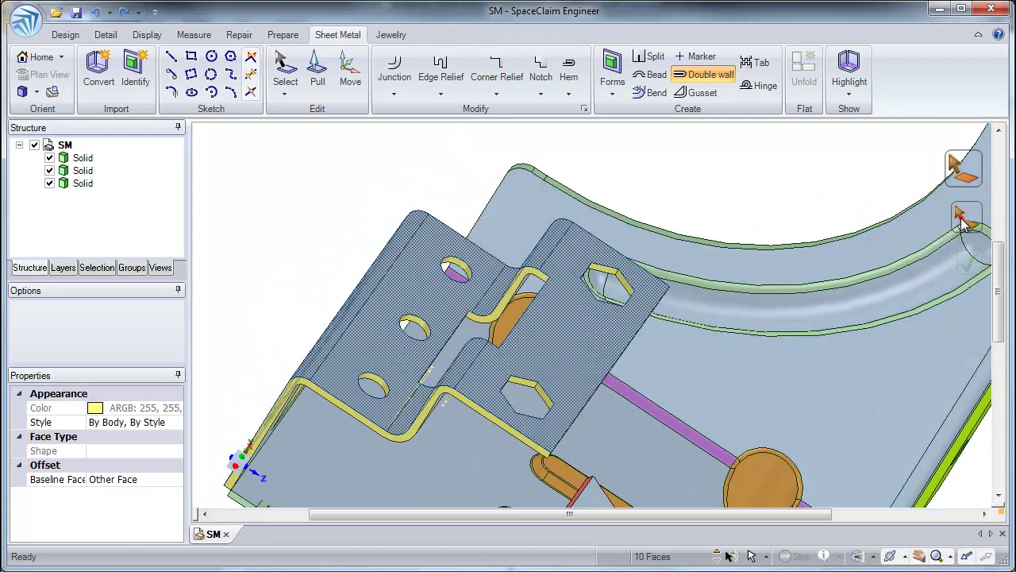
{"action": "left_click", "coordinate": [962, 223]}
{"action": "left_click", "coordinate": [627, 352]}
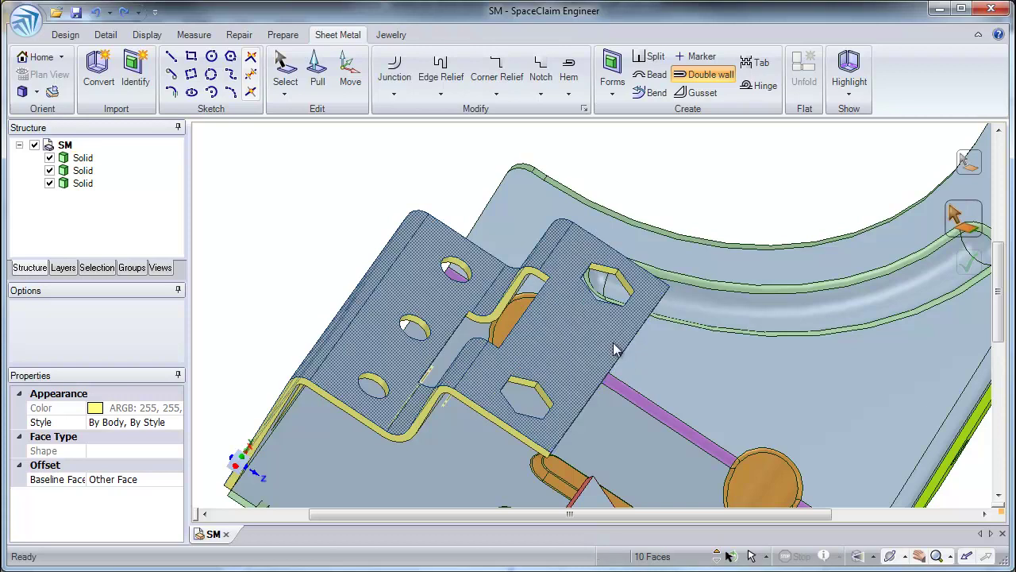
{"action": "middle_click_drag", "start_coordinate": [370, 370], "coordinate": [397, 365]}
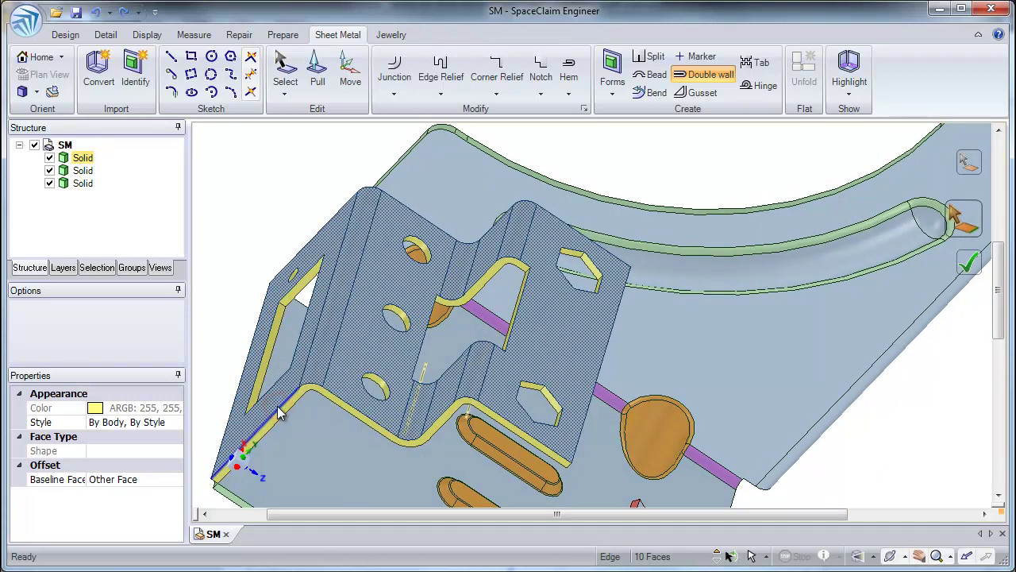
{"action": "left_click", "coordinate": [961, 259]}
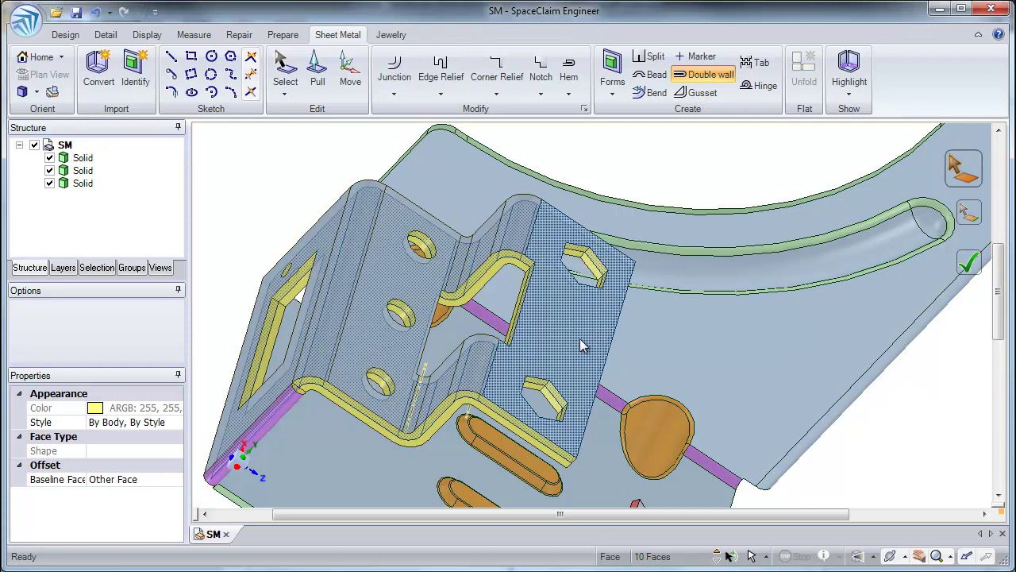
Unfold the double-walled bracket with its hexagonal-hole face as the reference, and return to the SM model.
{"action": "middle_click_drag", "start_coordinate": [581, 344], "coordinate": [533, 319]}
{"action": "left_click", "coordinate": [336, 209]}
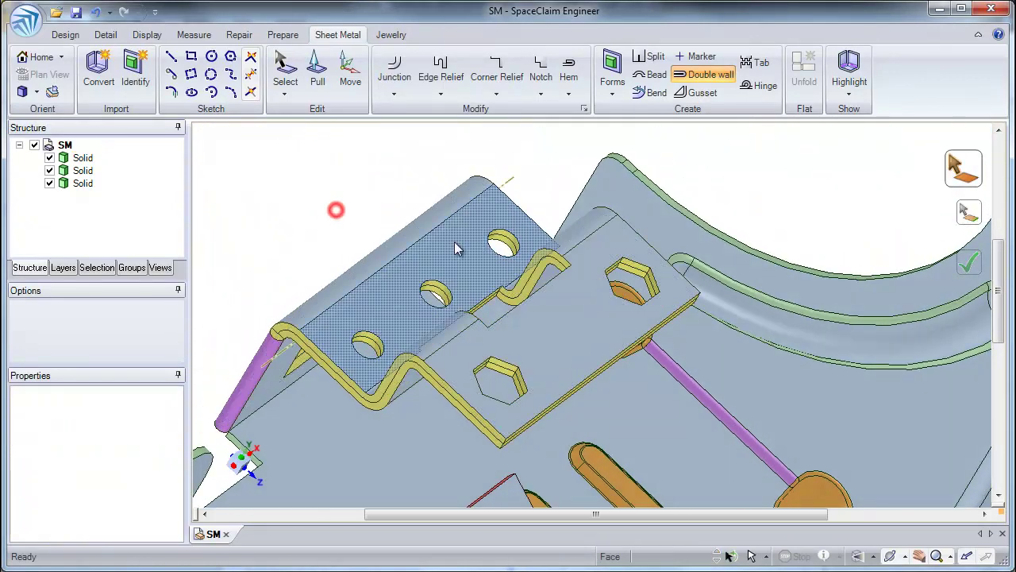
{"action": "left_click", "coordinate": [560, 325]}
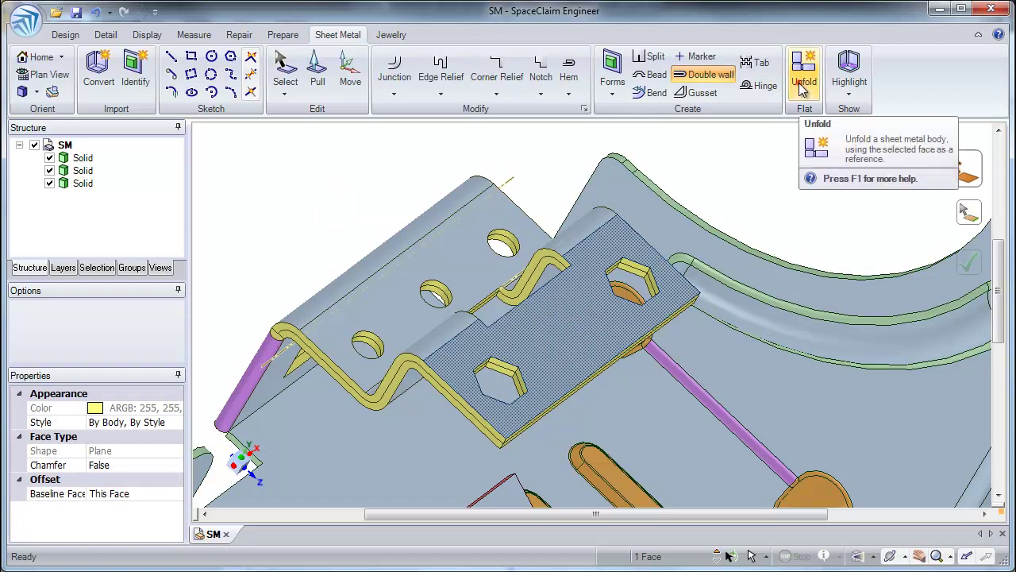
{"action": "left_click", "coordinate": [804, 78]}
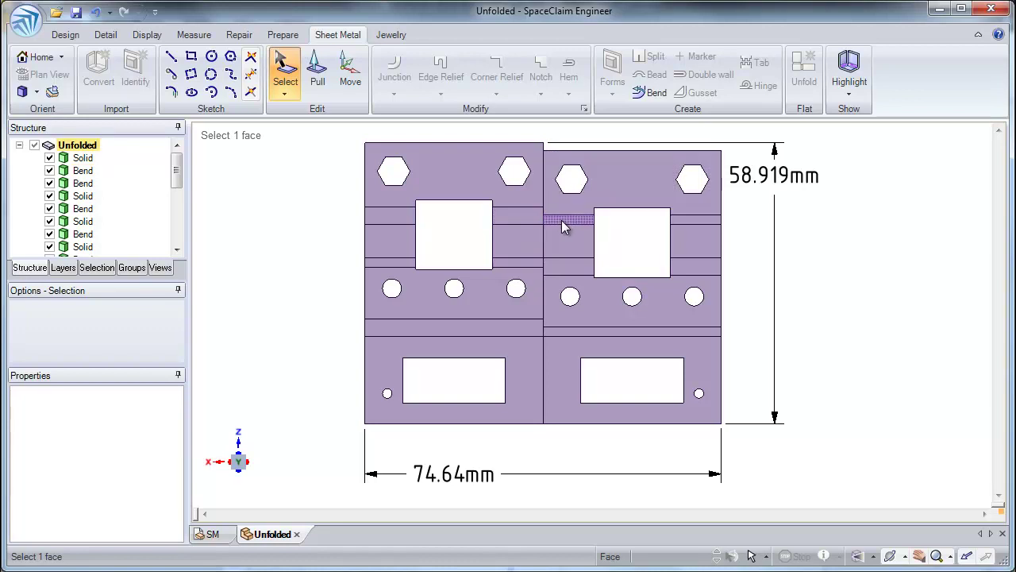
{"action": "left_click", "coordinate": [200, 537]}
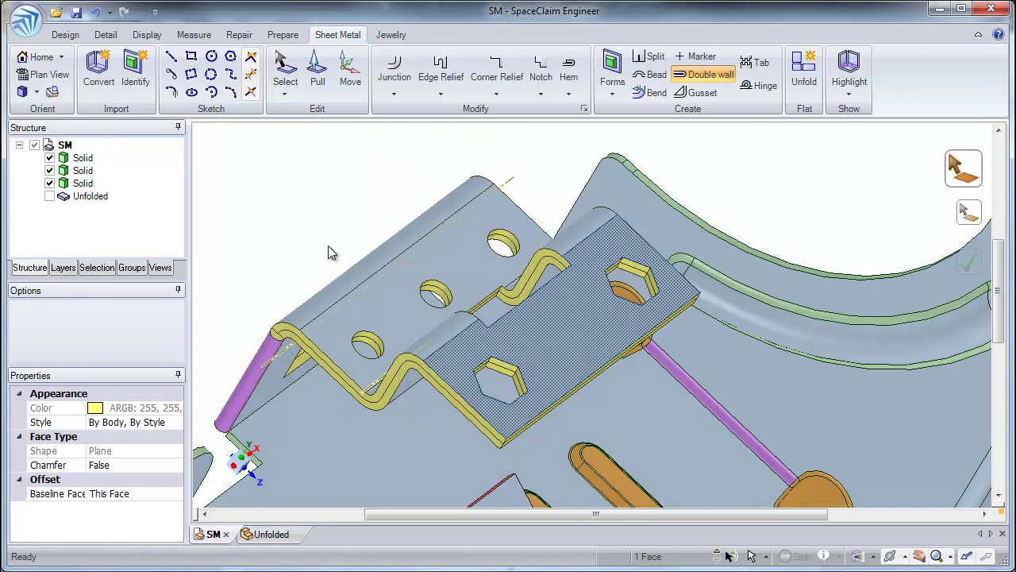
{"action": "middle_click_drag", "start_coordinate": [332, 252], "coordinate": [392, 365]}
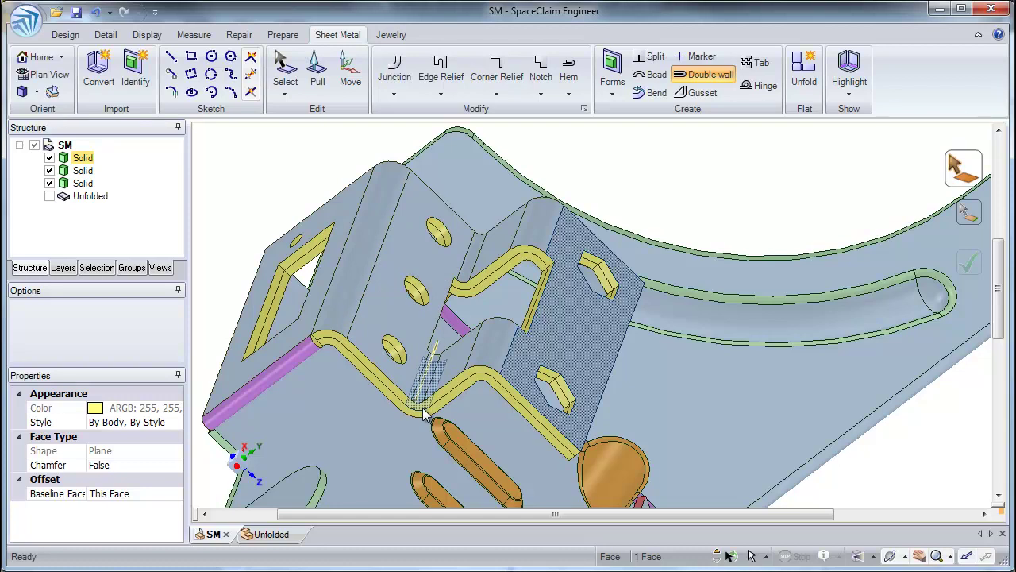
{"action": "left_click", "coordinate": [643, 169]}
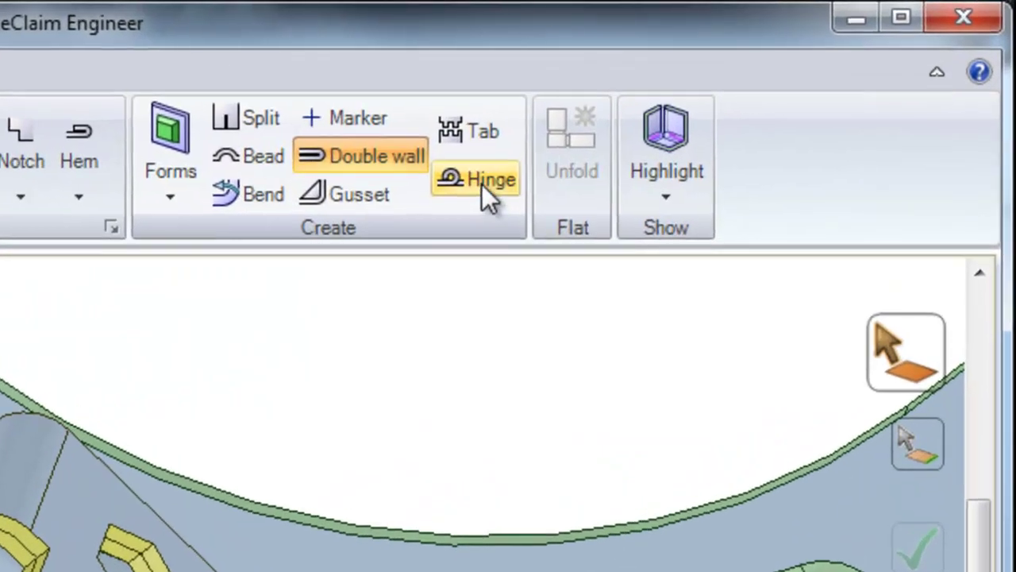
Start a hinge along the edge where the double-walled bracket meets the base plate.
{"action": "left_click", "coordinate": [759, 86]}
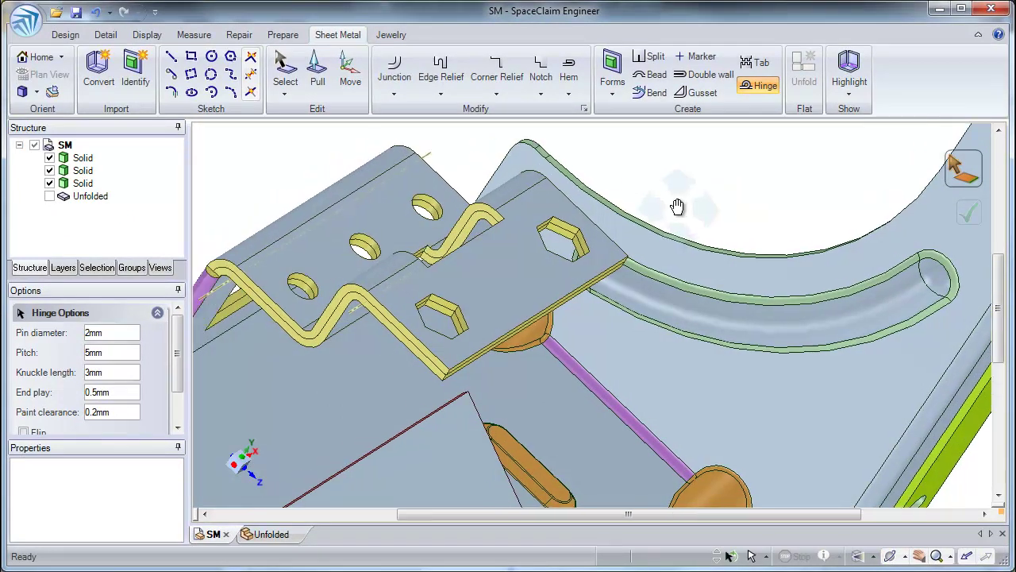
{"action": "middle_click_drag", "start_coordinate": [676, 207], "coordinate": [789, 209]}
{"action": "middle_click_drag", "start_coordinate": [425, 309], "coordinate": [535, 268]}
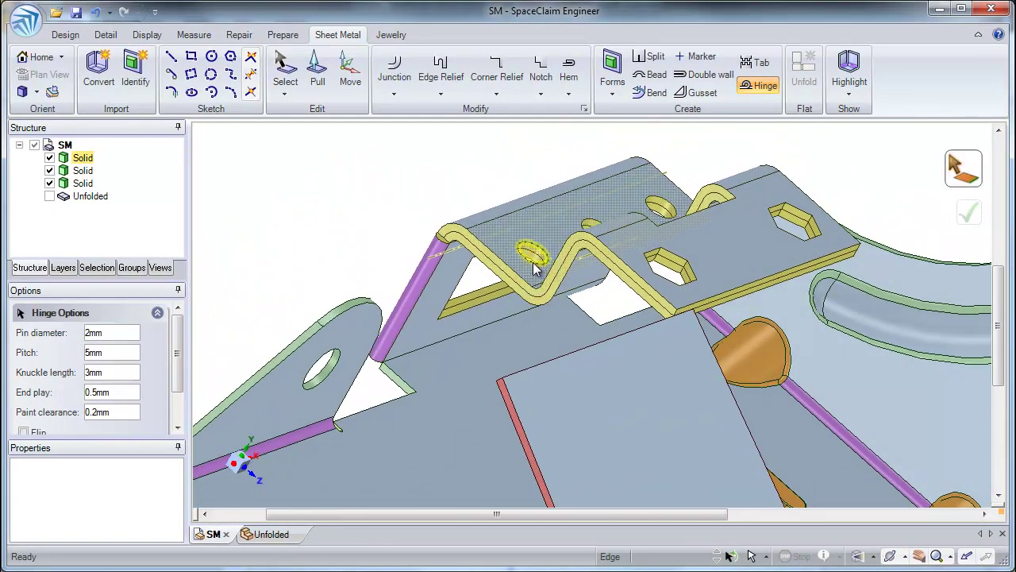
{"action": "left_click", "coordinate": [472, 327]}
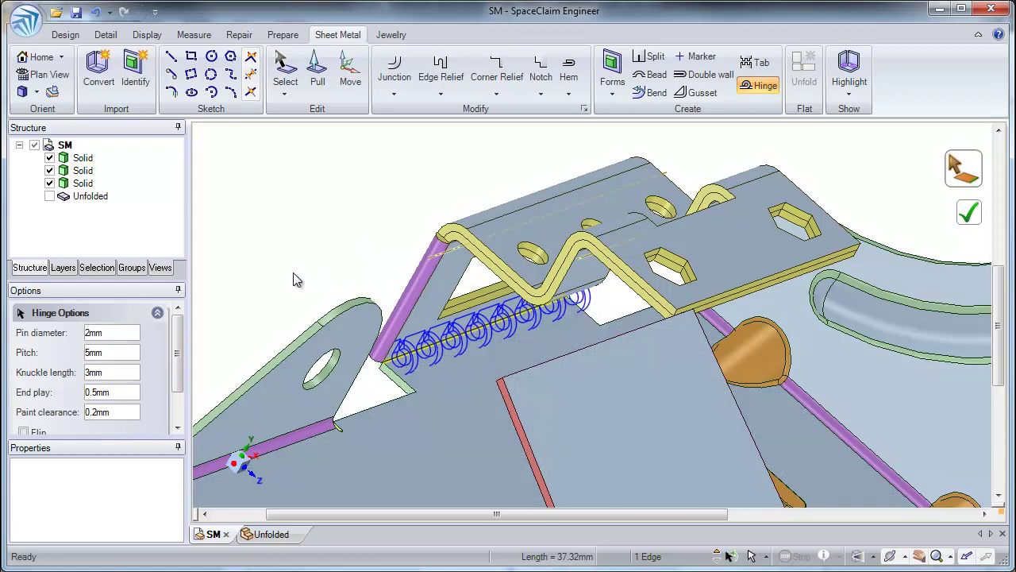
{"action": "middle_click_drag", "start_coordinate": [293, 279], "coordinate": [428, 230]}
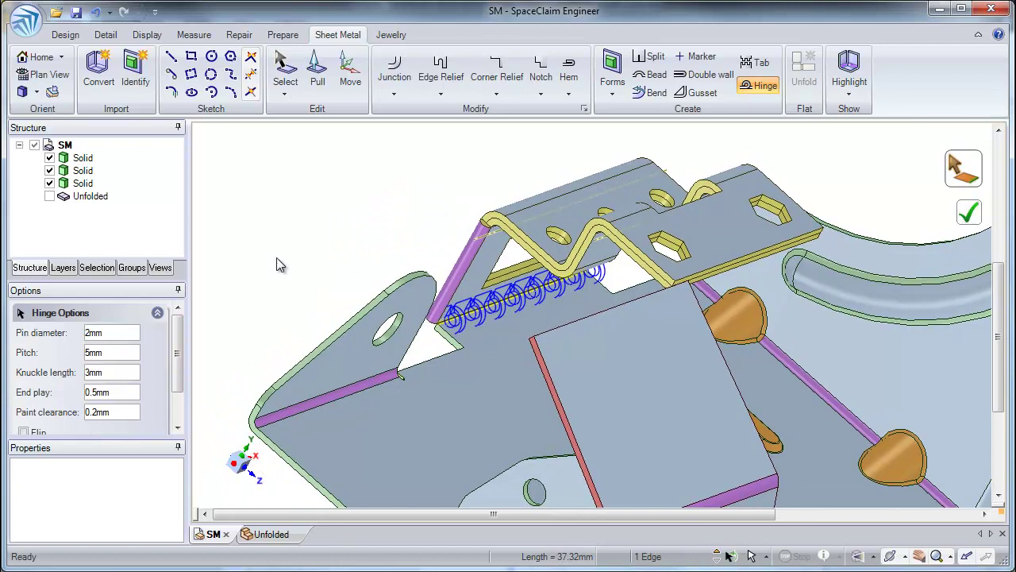
{"action": "left_click", "coordinate": [316, 404]}
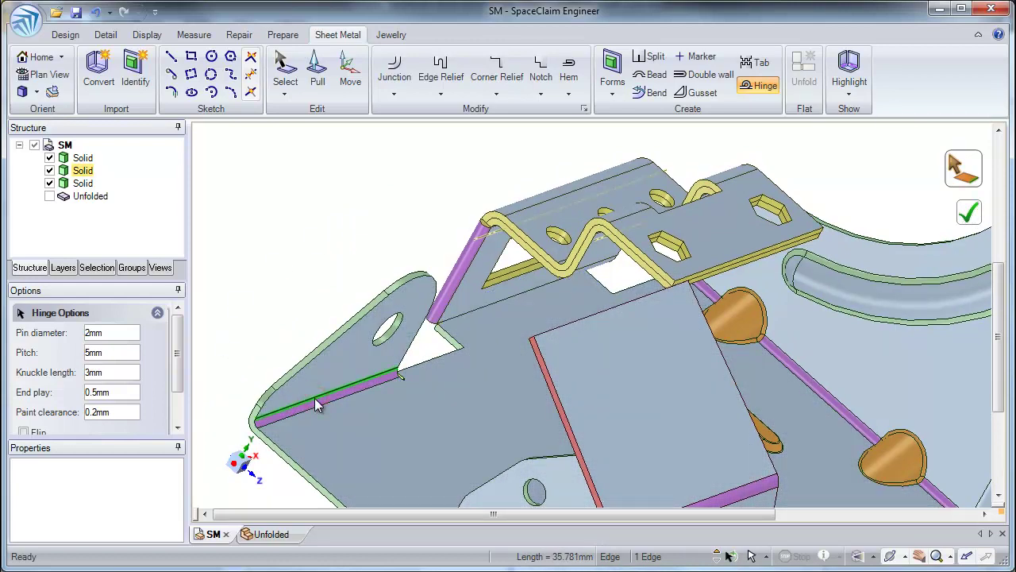
{"action": "left_click", "coordinate": [463, 319]}
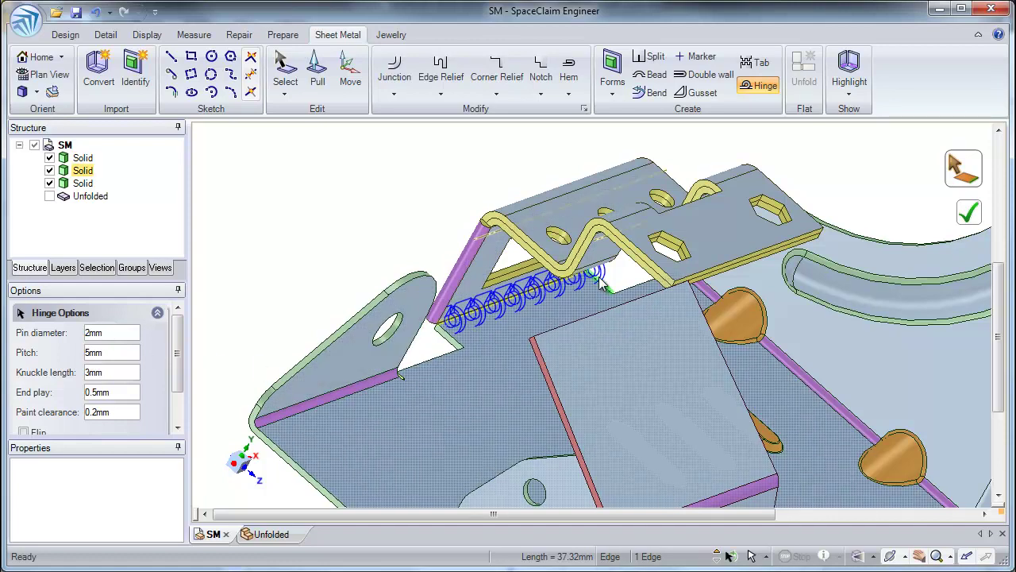
Set the hinge's pin diameter to 3 mm.
{"action": "left_click", "coordinate": [112, 333]}
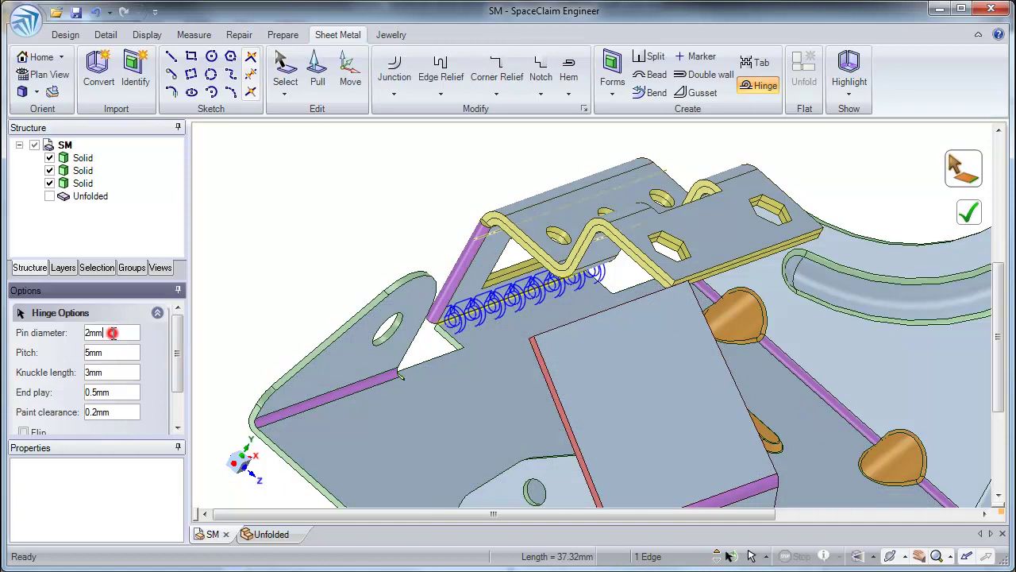
{"action": "double_click", "coordinate": [112, 334]}
{"action": "type", "text": "3mm"}
{"action": "key", "text": "Return"}
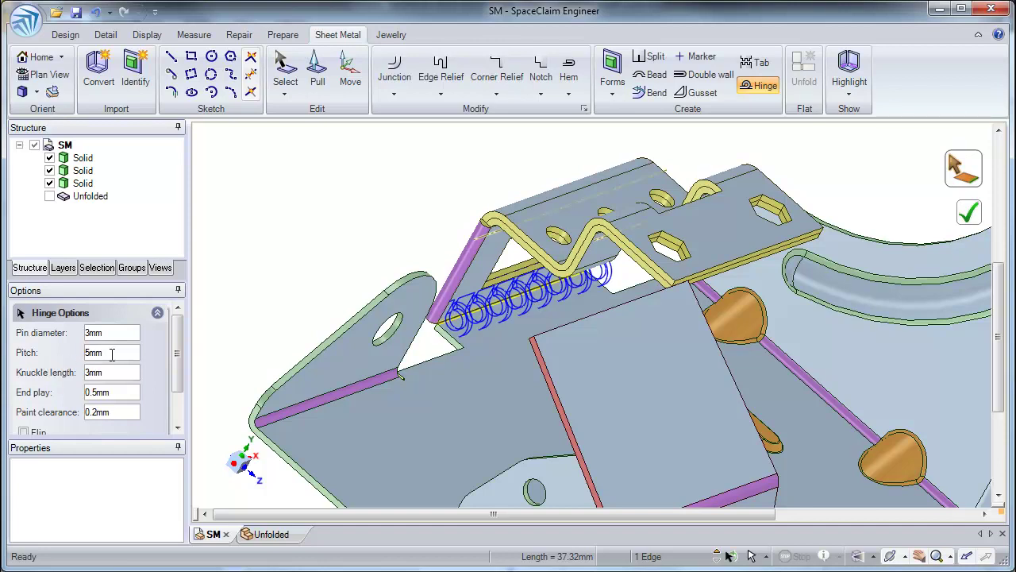
Set the hinge's pitch to 7 mm and its knuckle length to 2 mm.
{"action": "left_click_drag", "start_coordinate": [112, 352], "coordinate": [75, 356]}
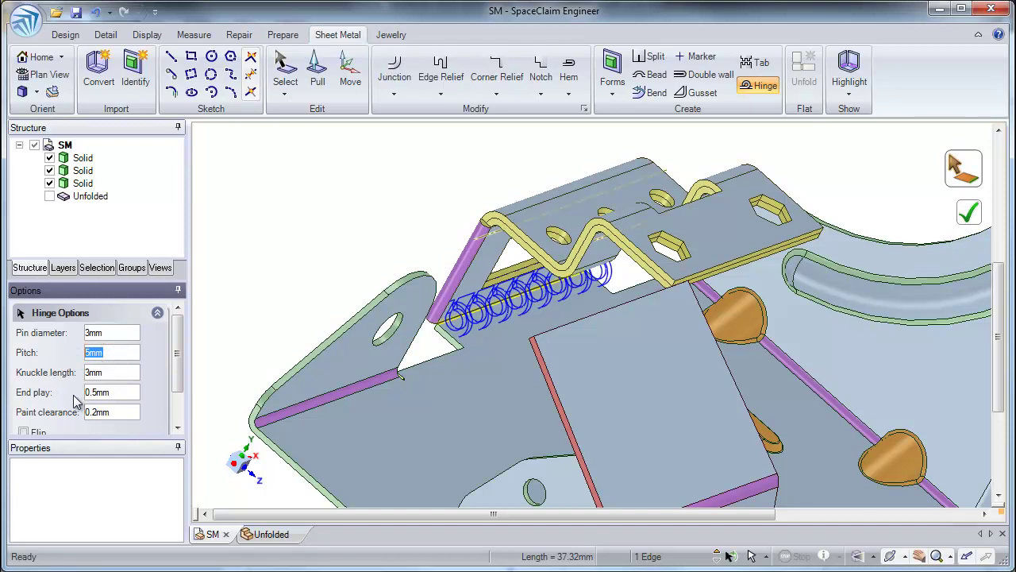
{"action": "type", "text": "7mm"}
{"action": "left_click", "coordinate": [119, 371]}
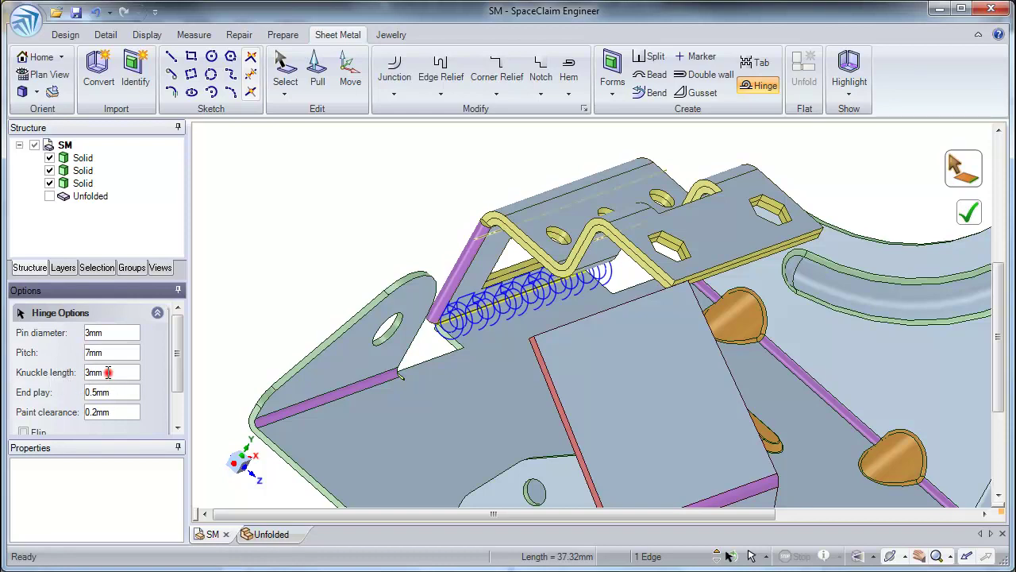
{"action": "left_click_drag", "start_coordinate": [110, 372], "coordinate": [89, 373]}
{"action": "type", "text": "2mm"}
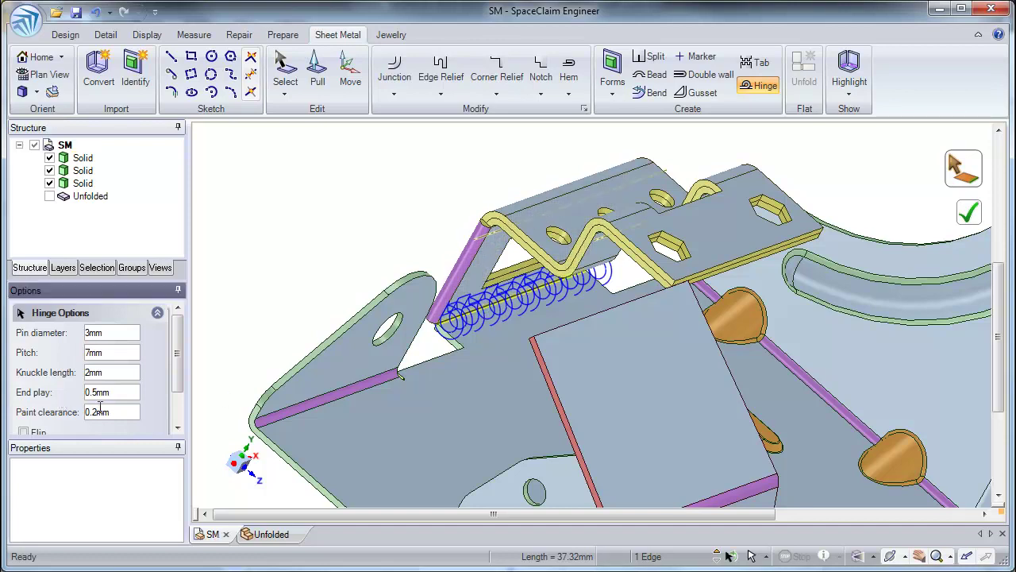
Set the hinge's end play to 0.2 mm and its paint clearance to 0.05 mm.
{"action": "key", "text": "BackSpace"}
{"action": "type", "text": "2"}
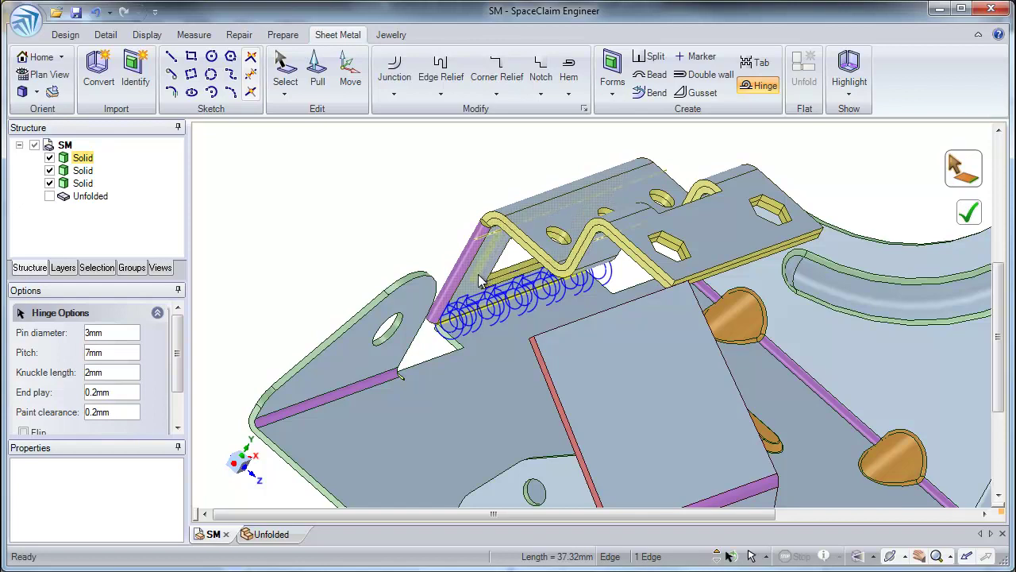
{"action": "left_click", "coordinate": [95, 411]}
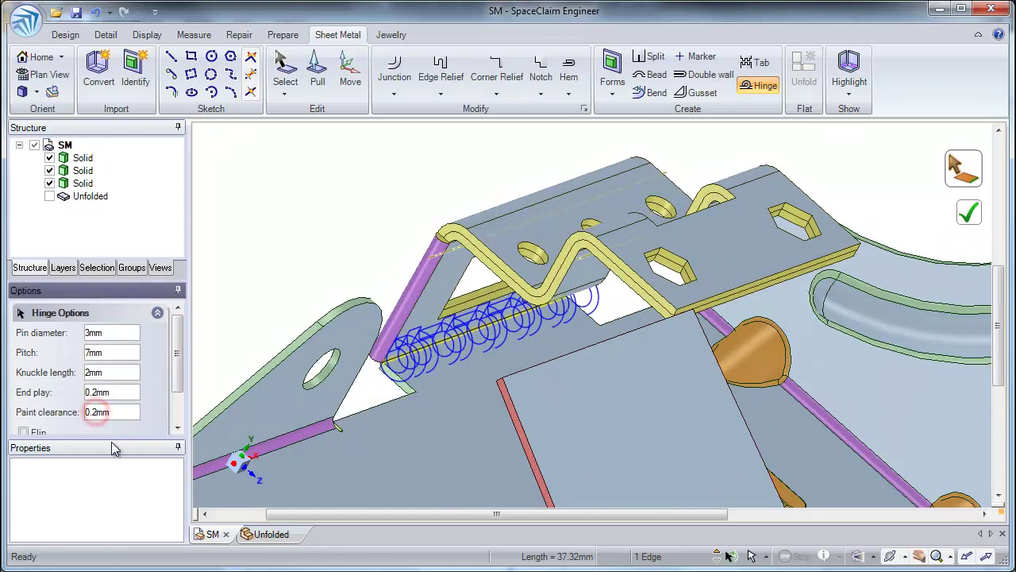
{"action": "key", "text": "BackSpace"}
{"action": "type", "text": "0"}
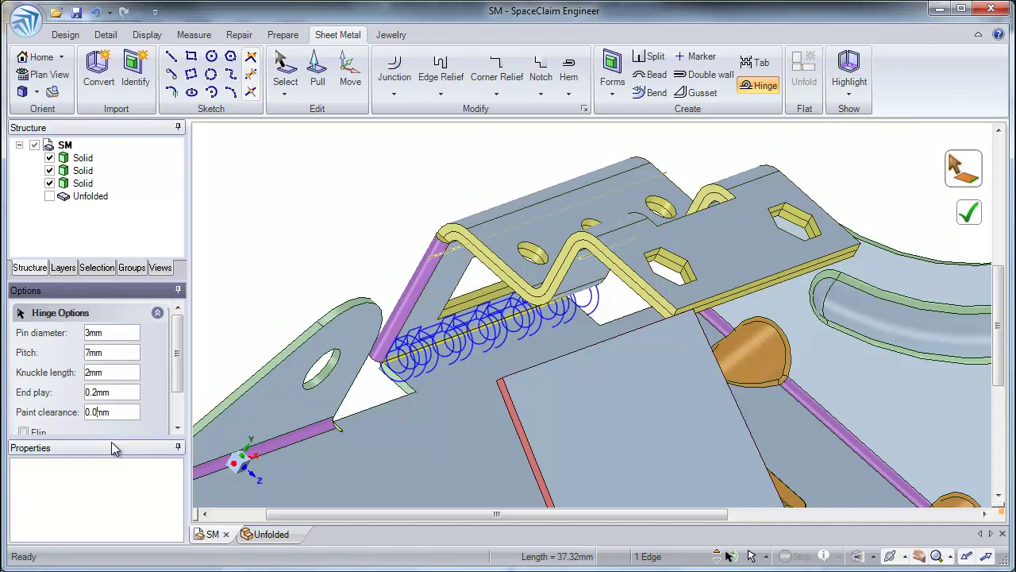
{"action": "type", "text": "5"}
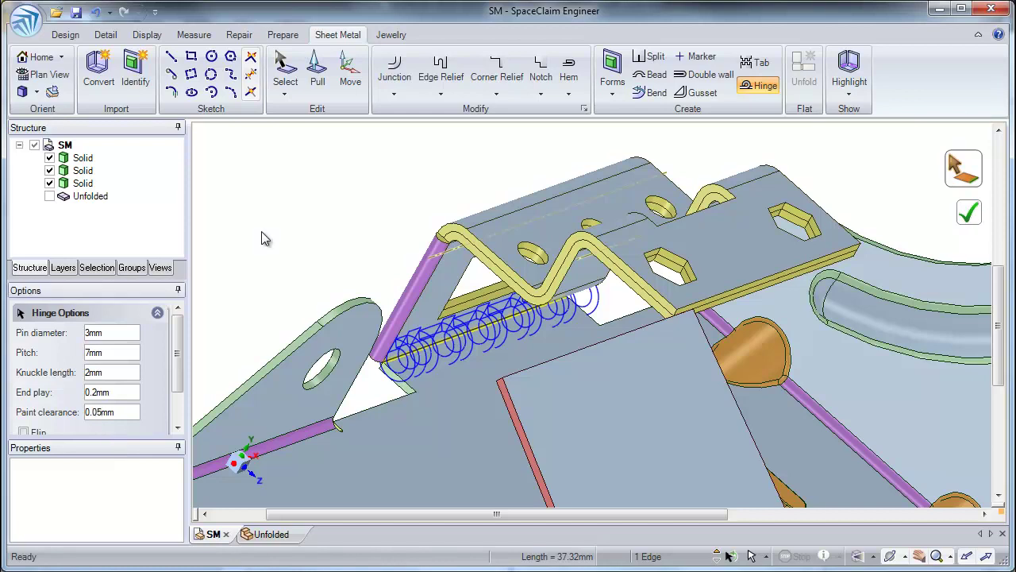
Create the hinge along the chosen edge and inspect its interlocking knuckles up close.
{"action": "middle_click_drag", "start_coordinate": [419, 393], "coordinate": [421, 367]}
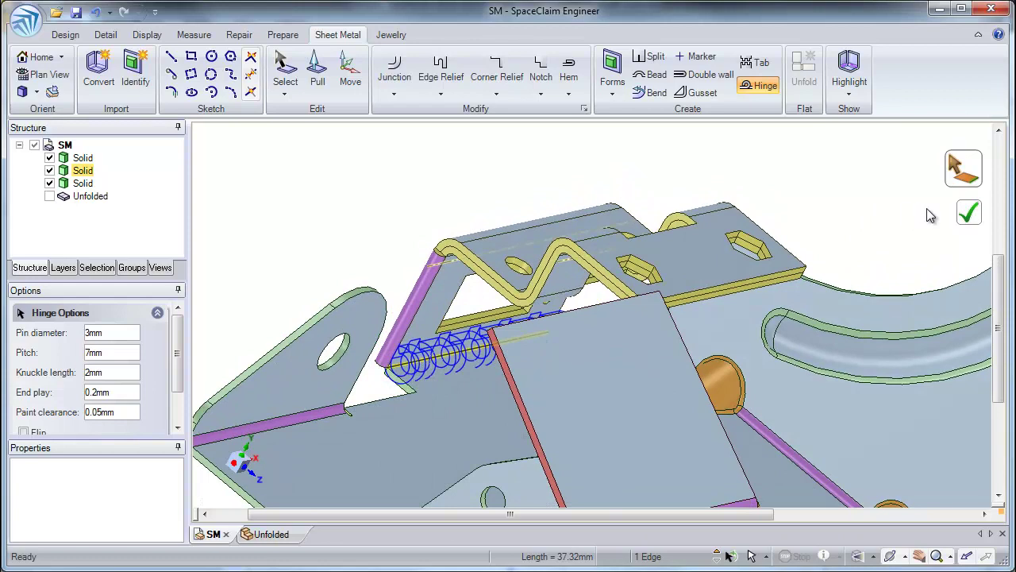
{"action": "left_click", "coordinate": [968, 212]}
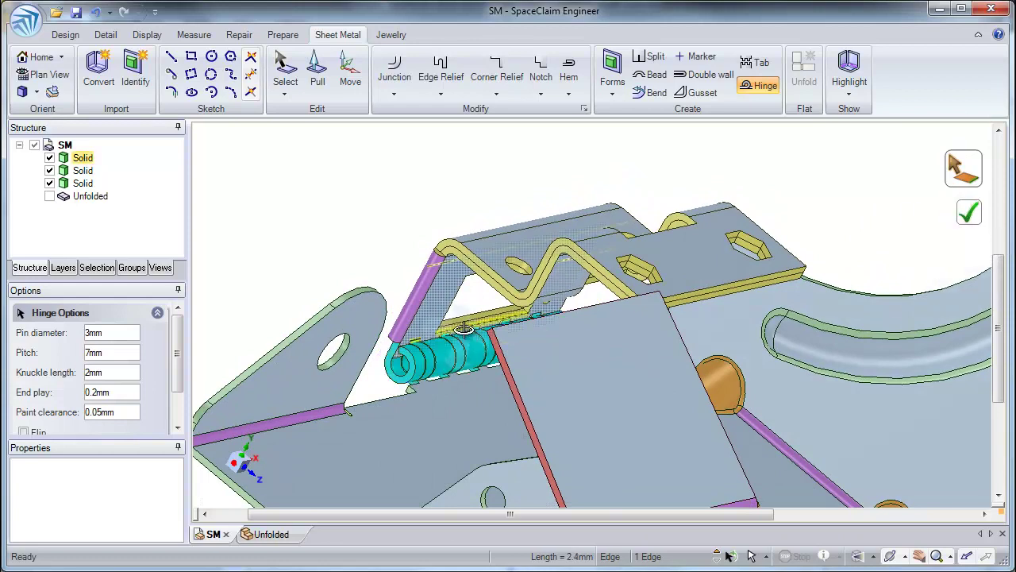
{"action": "scroll", "coordinate": [442, 400], "scroll_direction": "up", "scroll_amount": 5}
{"action": "scroll", "coordinate": [442, 400], "scroll_direction": "down", "scroll_amount": 3}
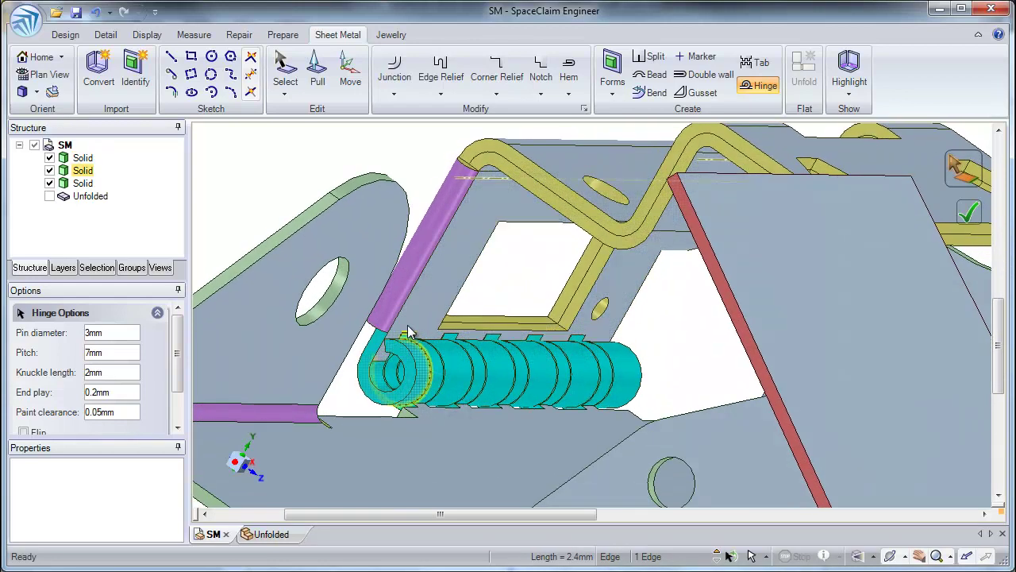
{"action": "middle_click_drag", "start_coordinate": [442, 399], "coordinate": [490, 356]}
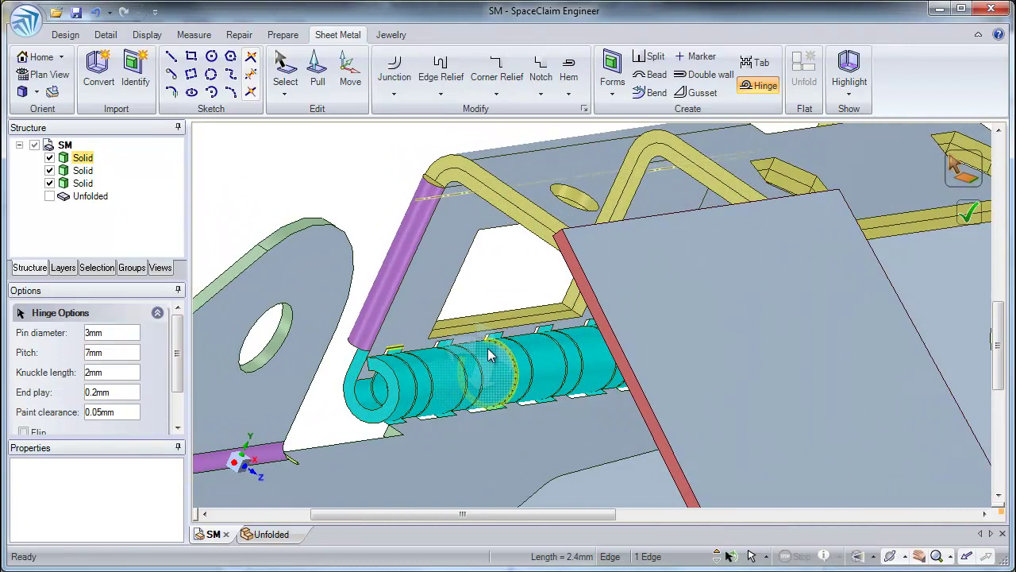
{"action": "scroll", "coordinate": [490, 361], "scroll_direction": "down", "scroll_amount": 3}
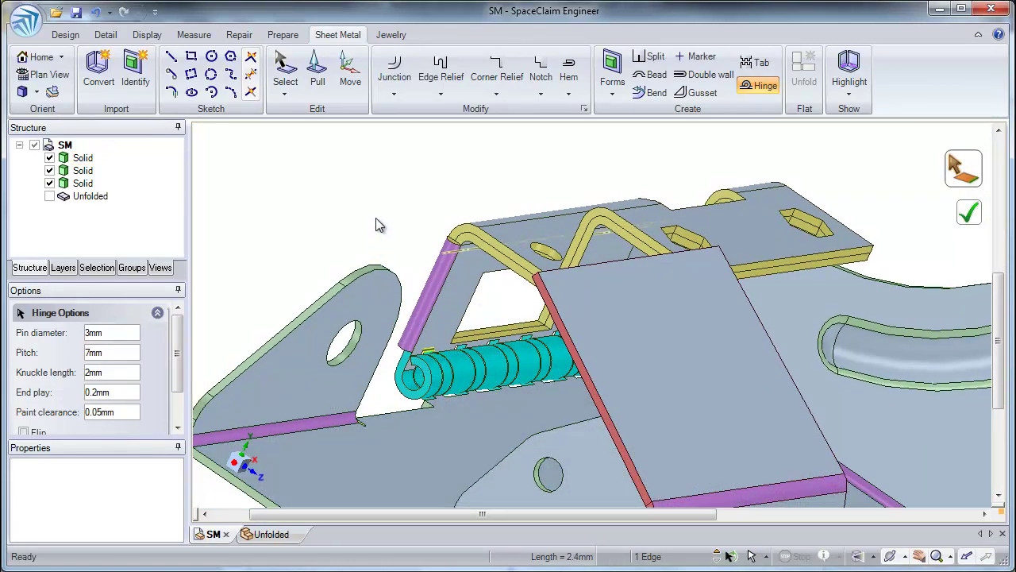
Change the pin diameter of the finished hinge to 2 mm through its sheet metal properties.
{"action": "left_click", "coordinate": [295, 87]}
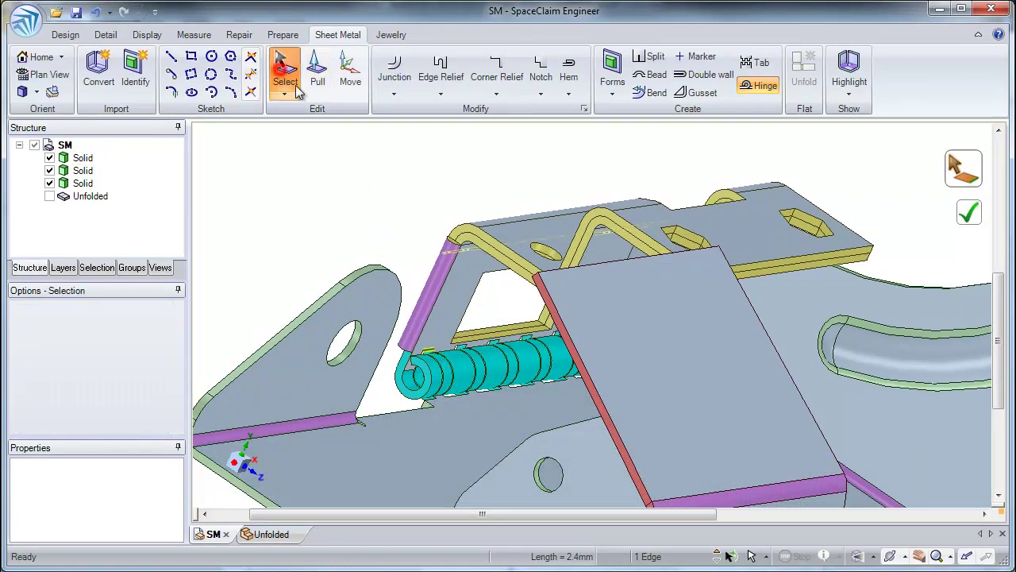
{"action": "left_click", "coordinate": [457, 361]}
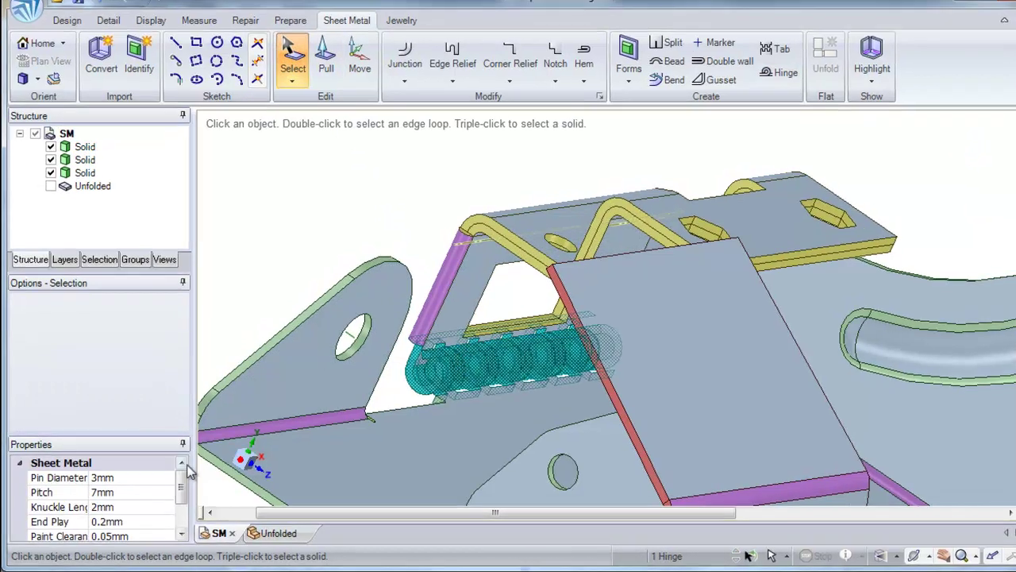
{"action": "left_click_drag", "start_coordinate": [178, 484], "coordinate": [178, 492]}
{"action": "left_click_drag", "start_coordinate": [312, 435], "coordinate": [281, 390]}
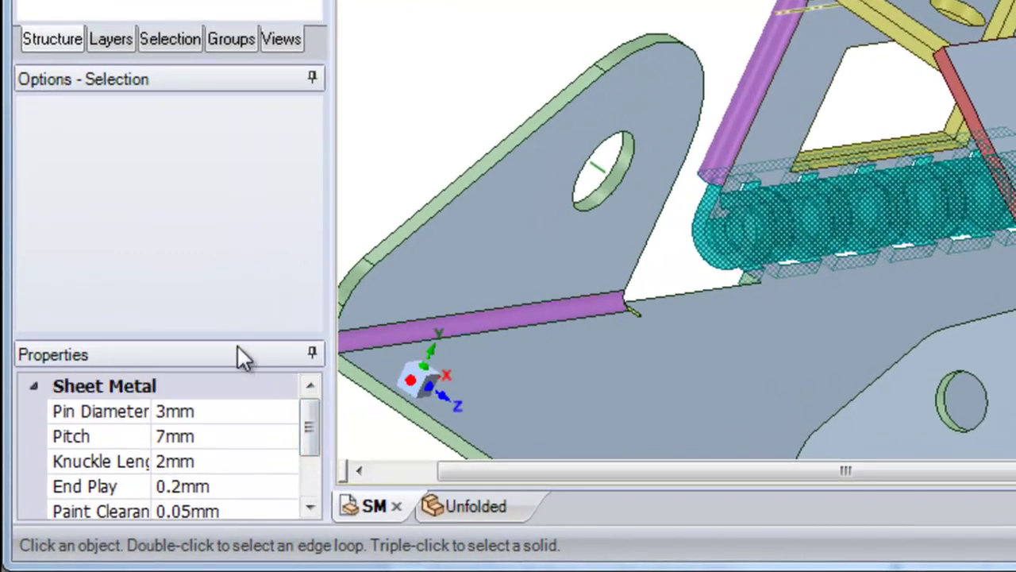
{"action": "left_click_drag", "start_coordinate": [237, 338], "coordinate": [242, 246]}
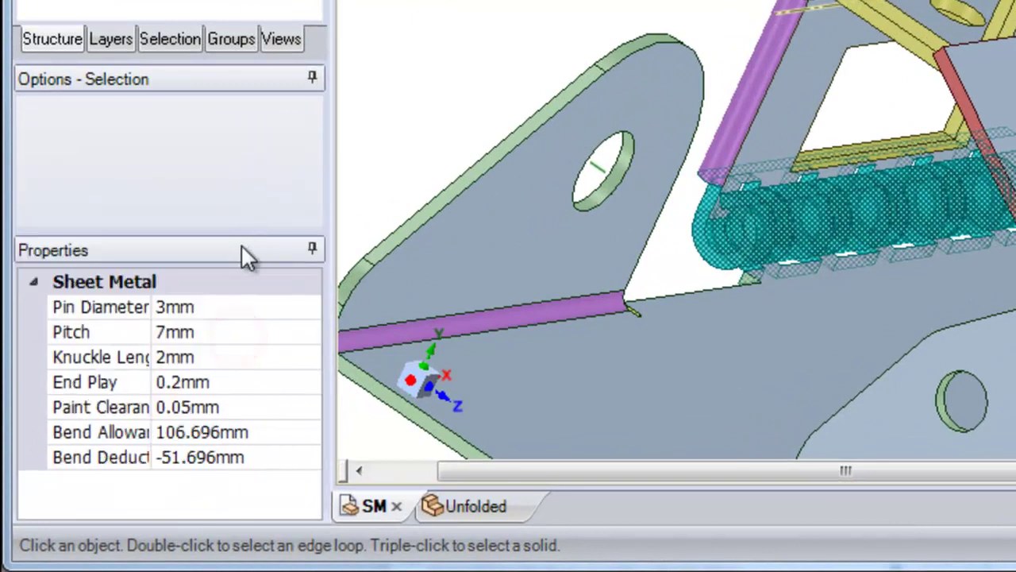
{"action": "left_click", "coordinate": [216, 307]}
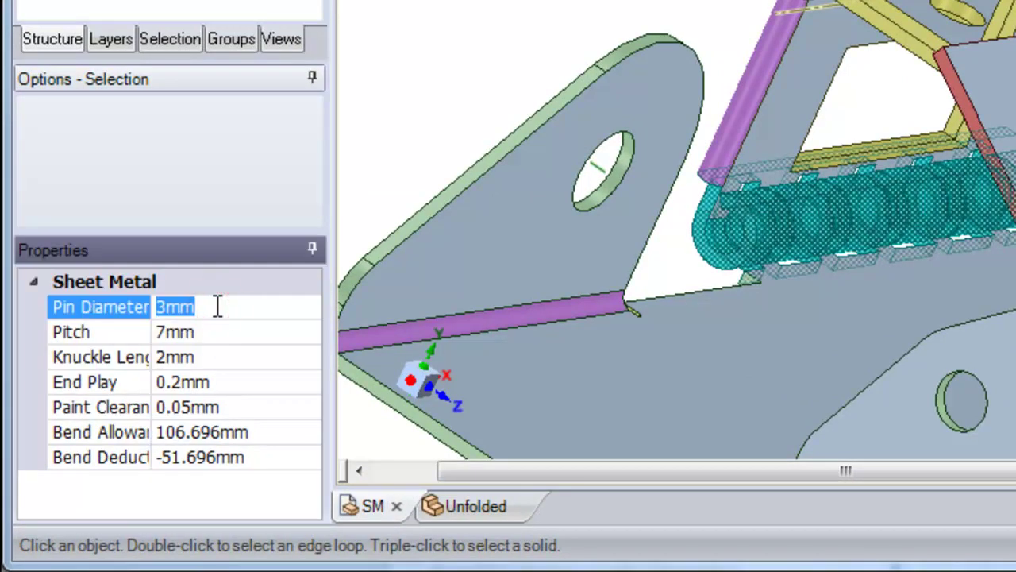
{"action": "type", "text": "2mm"}
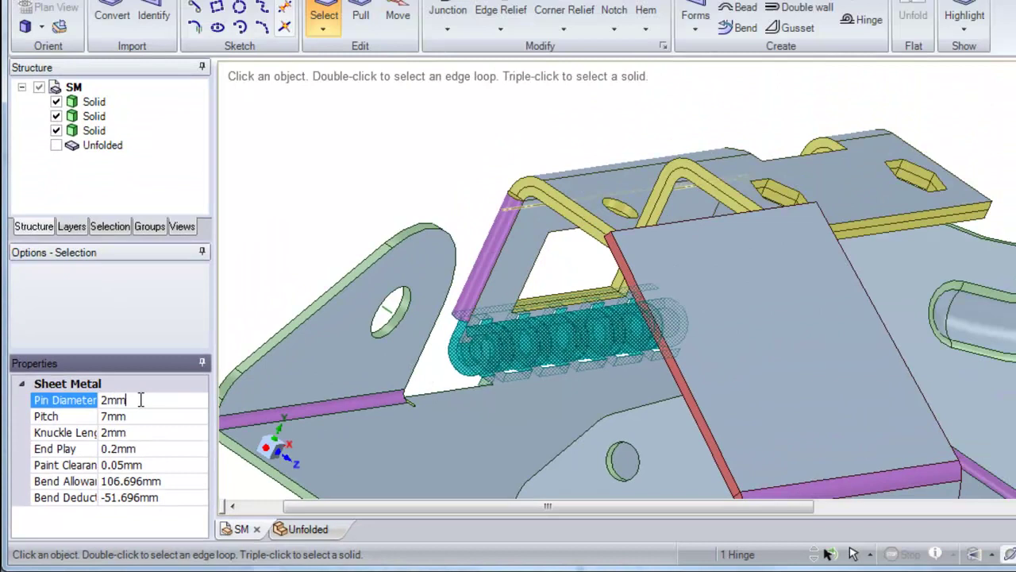
{"action": "key", "text": "Return"}
{"action": "left_click", "coordinate": [362, 220]}
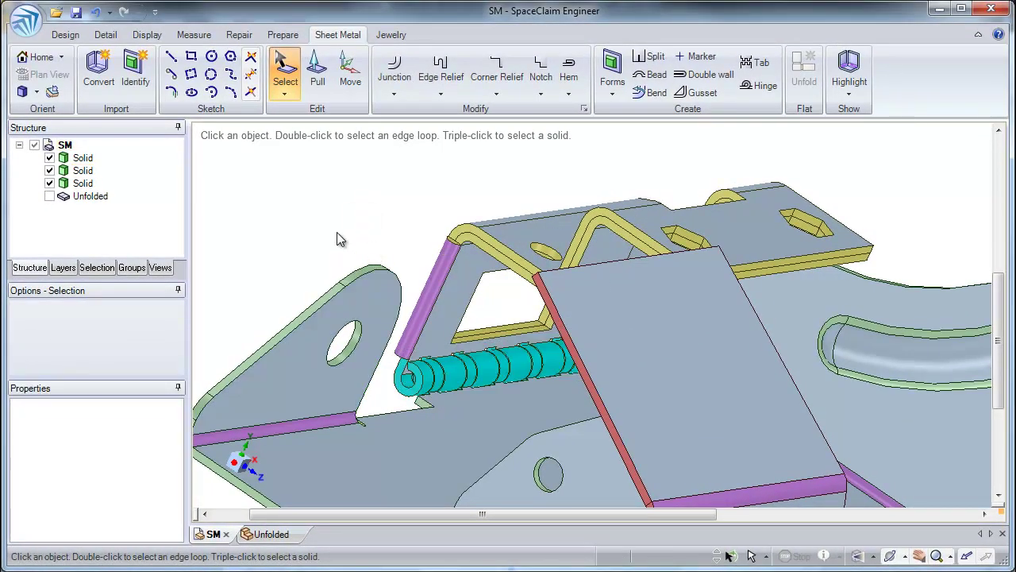
Review the bracket's flat pattern with the hinge cutouts in the Unfolded design, and return to the SM model.
{"action": "left_click", "coordinate": [707, 224]}
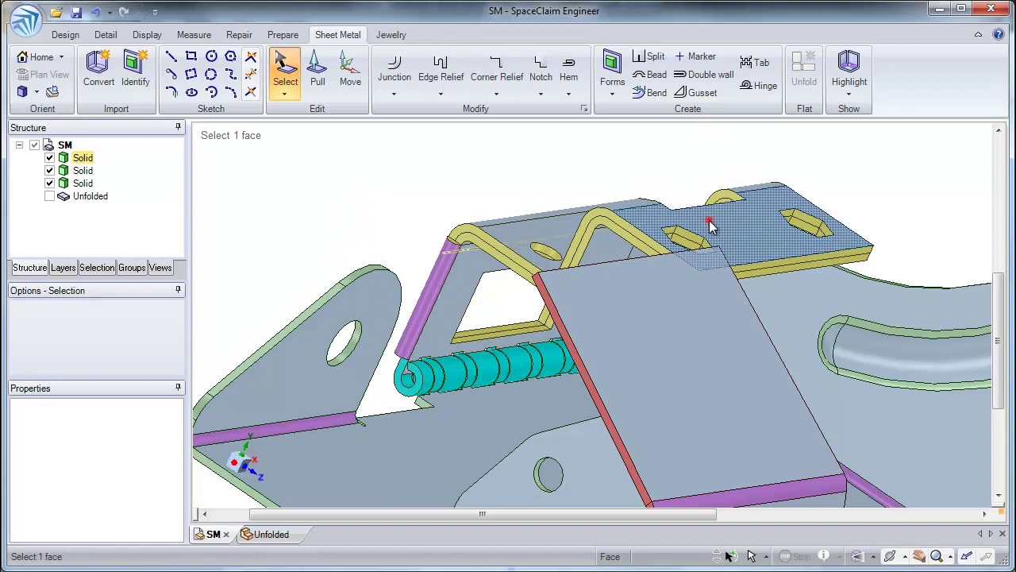
{"action": "left_click", "coordinate": [460, 373]}
{"action": "left_click", "coordinate": [267, 534]}
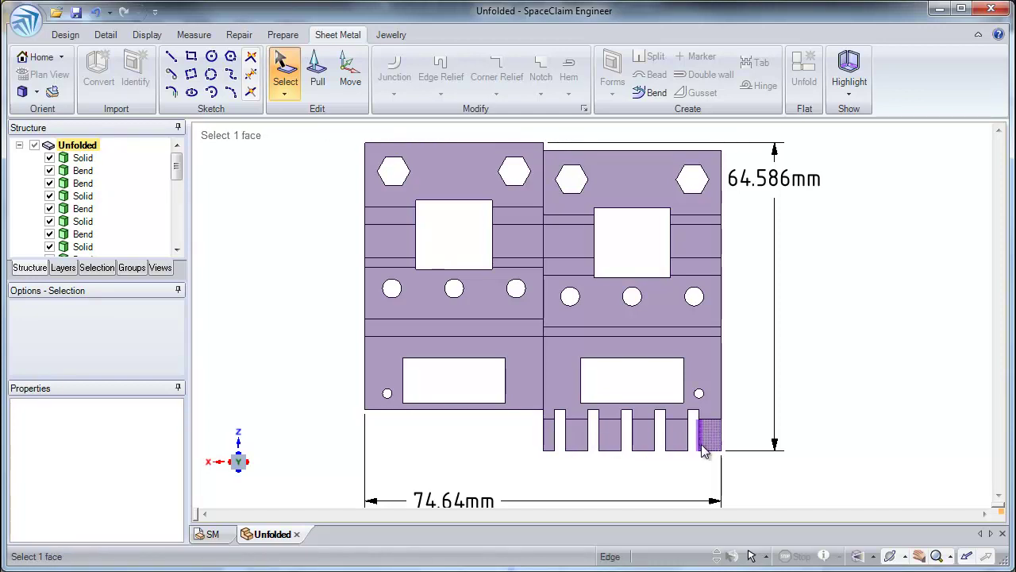
{"action": "left_click", "coordinate": [208, 533]}
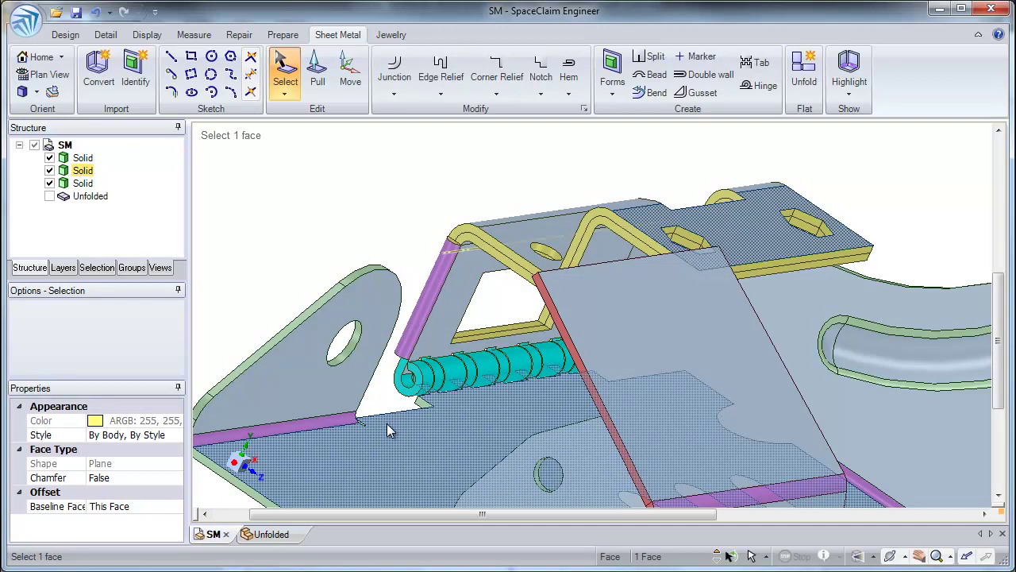
Examine the flange with the round hole and the adjoining red-edged wall as the two parts for a tab joint.
{"action": "left_click", "coordinate": [759, 85]}
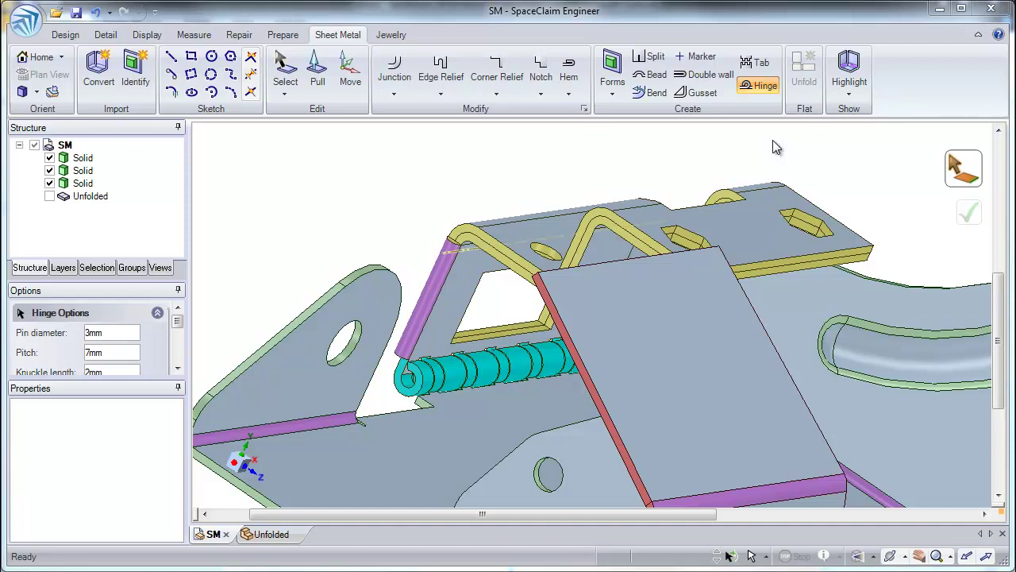
{"action": "left_click", "coordinate": [759, 62]}
{"action": "middle_click_drag", "start_coordinate": [540, 365], "coordinate": [564, 346]}
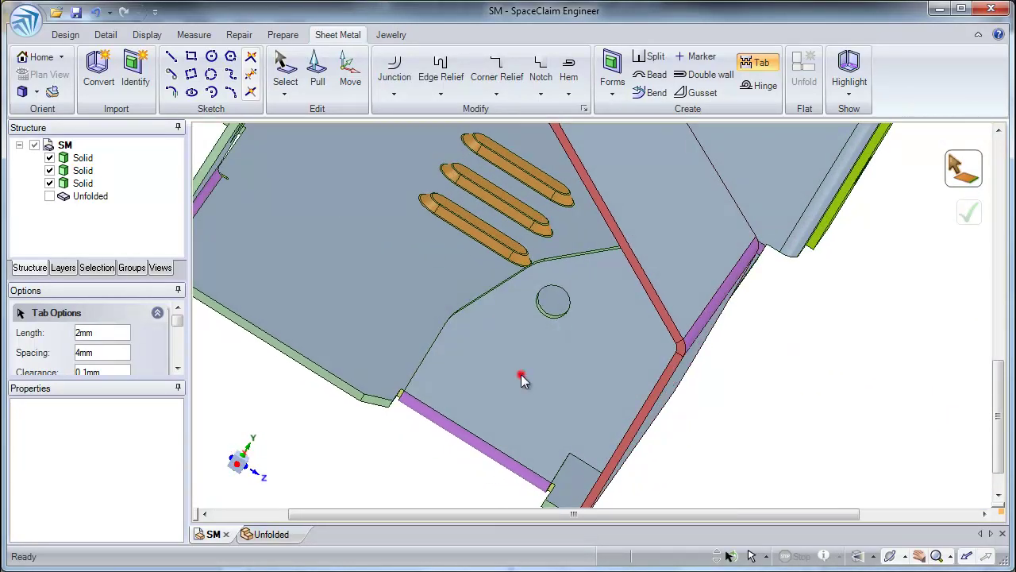
{"action": "left_click", "coordinate": [287, 72]}
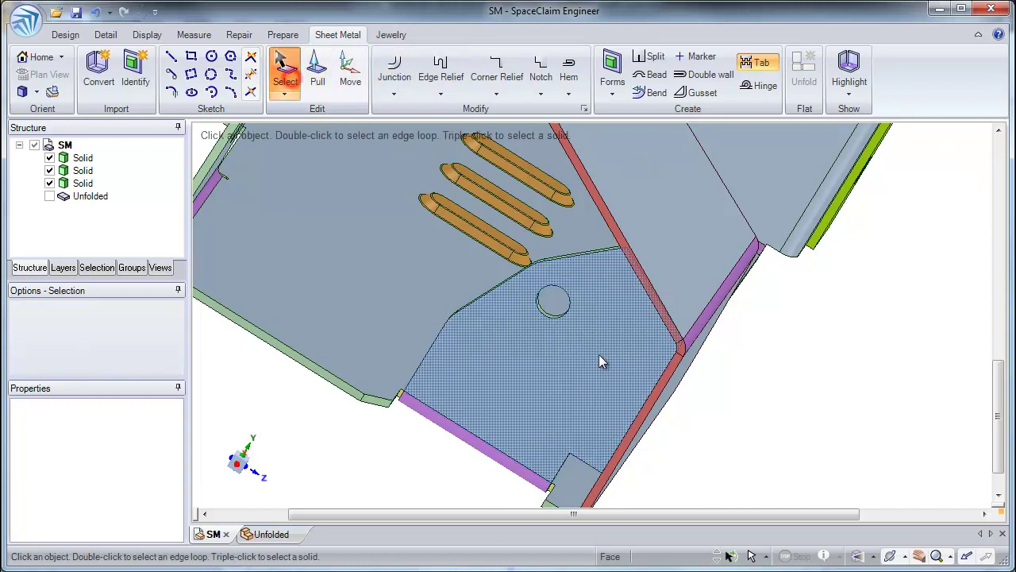
{"action": "left_click", "coordinate": [599, 376]}
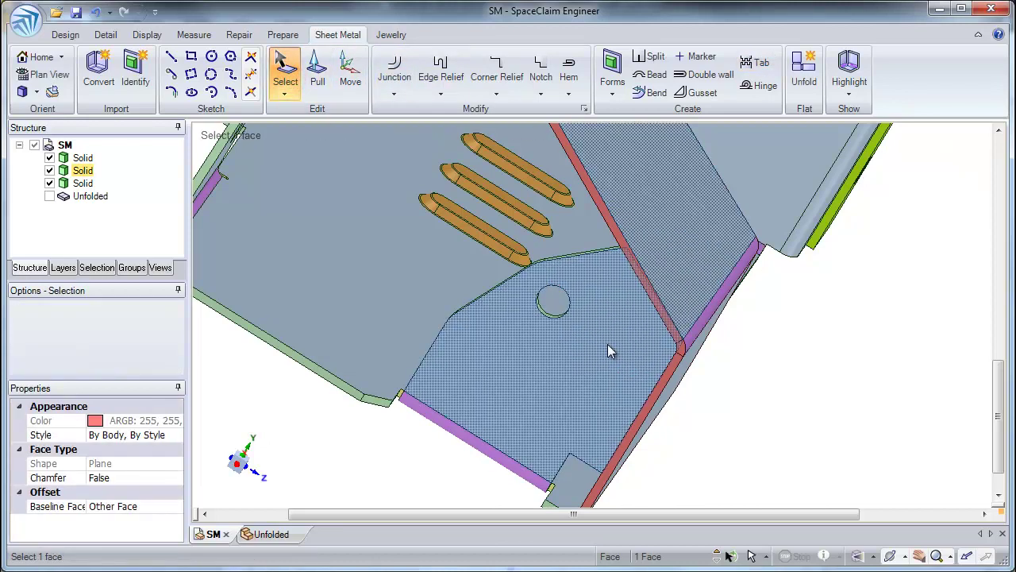
{"action": "left_click", "coordinate": [690, 286]}
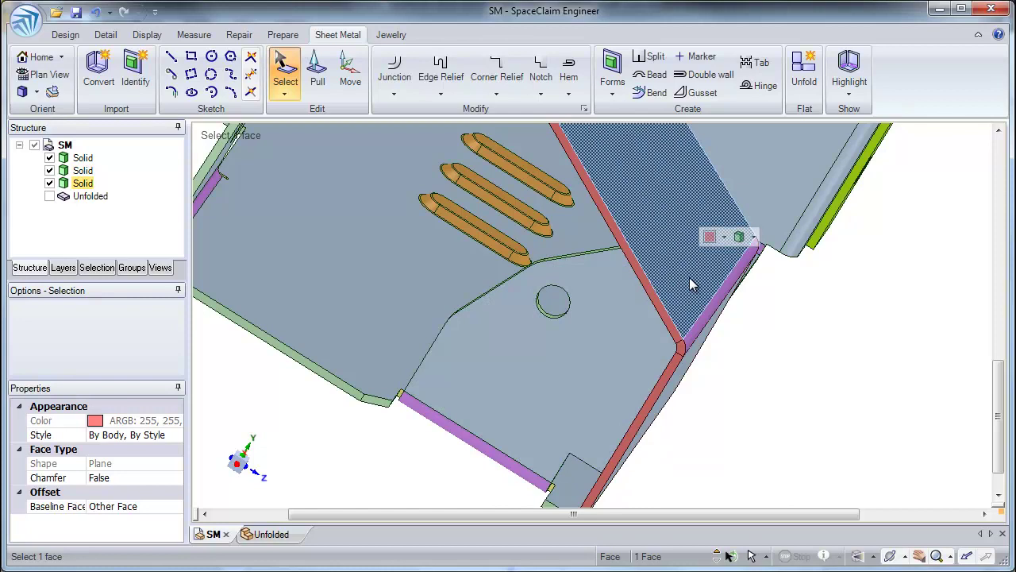
{"action": "mouse_move", "coordinate": [684, 427]}
{"action": "middle_mouse_down"}
{"action": "mouse_move", "coordinate": [675, 420]}
{"action": "mouse_move", "coordinate": [704, 426]}
{"action": "middle_mouse_up"}
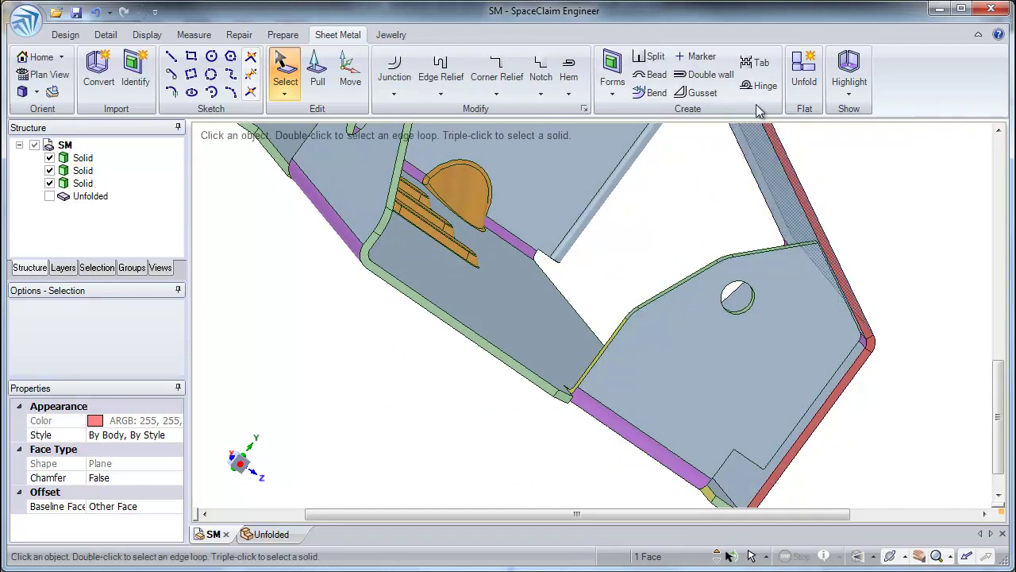
Start a row of tabs along the straight flange edge that meets the red-edged wall.
{"action": "left_click", "coordinate": [755, 65]}
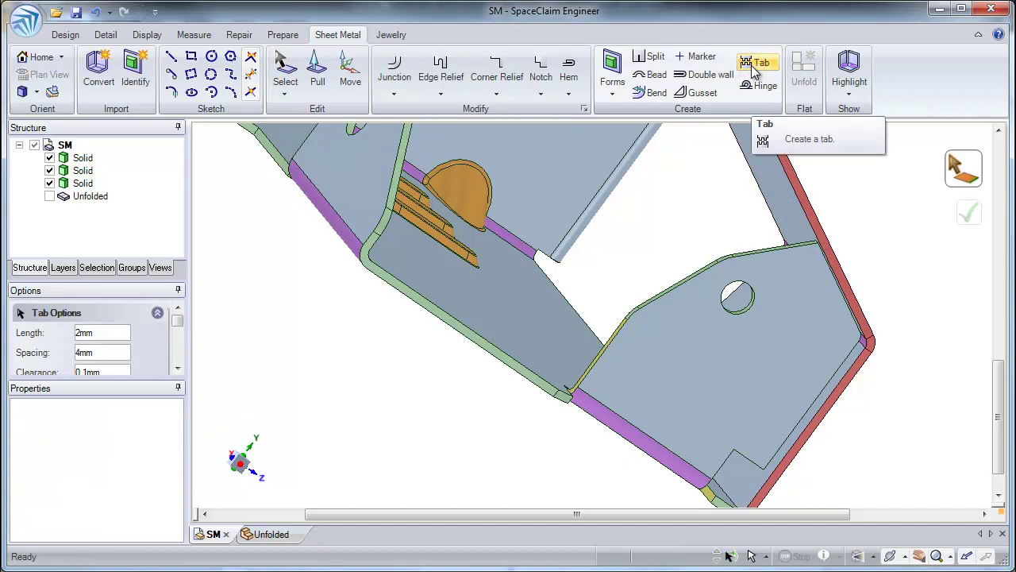
{"action": "left_click", "coordinate": [833, 386]}
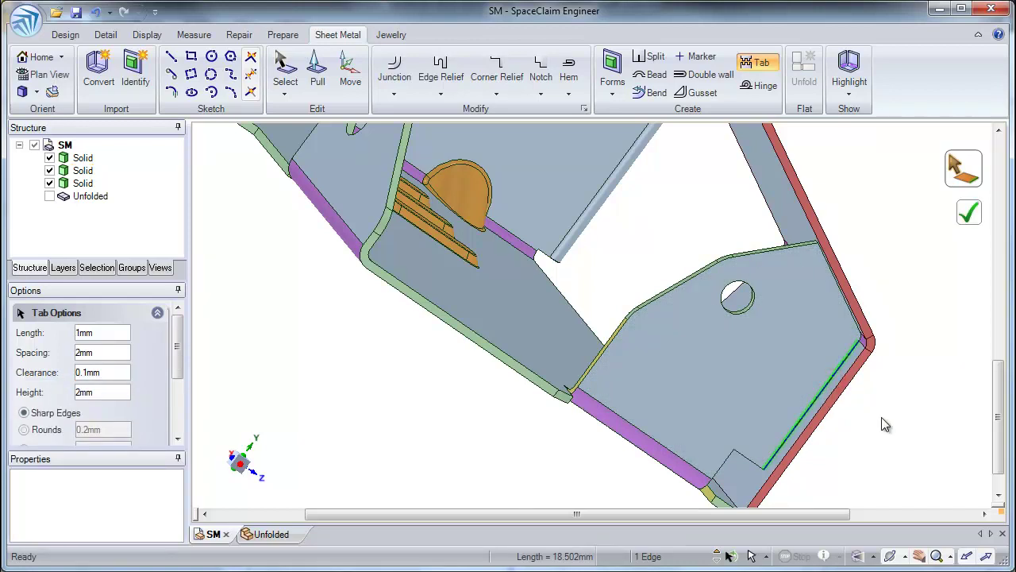
{"action": "middle_click_drag", "start_coordinate": [885, 425], "coordinate": [727, 294]}
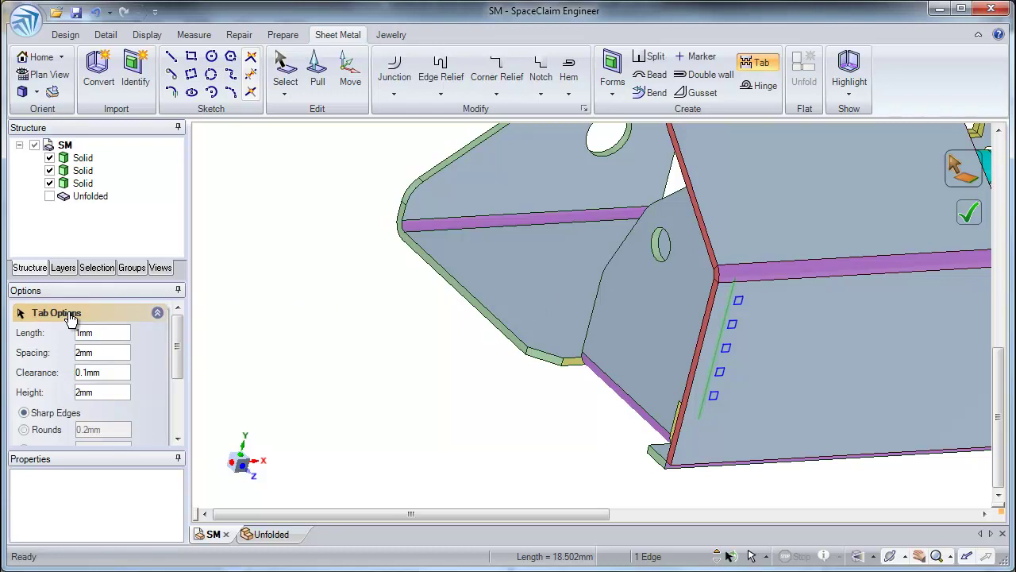
Set the tab length to 2 mm and the tab spacing to 1 mm.
{"action": "left_click", "coordinate": [103, 332]}
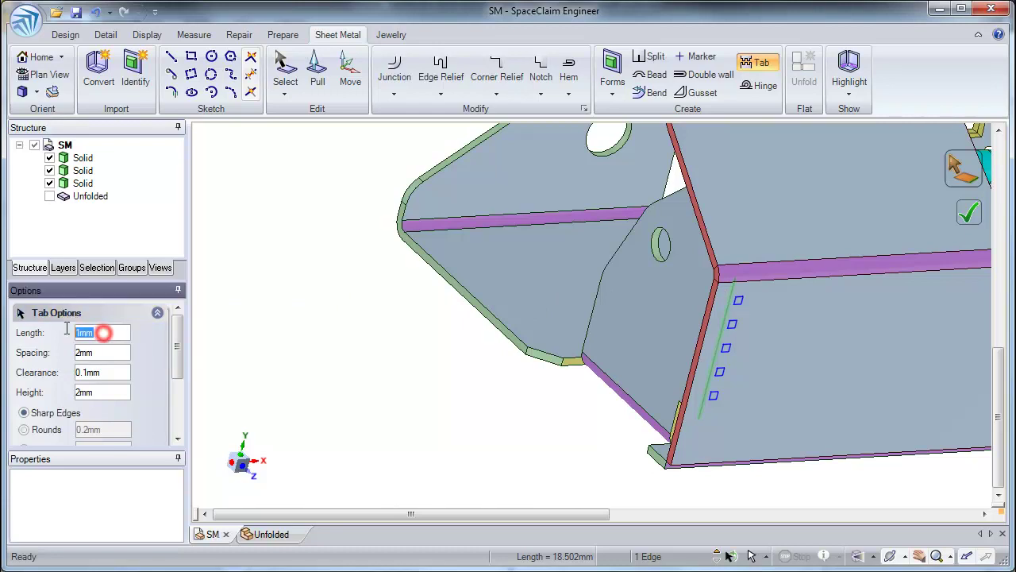
{"action": "type", "text": "2mm"}
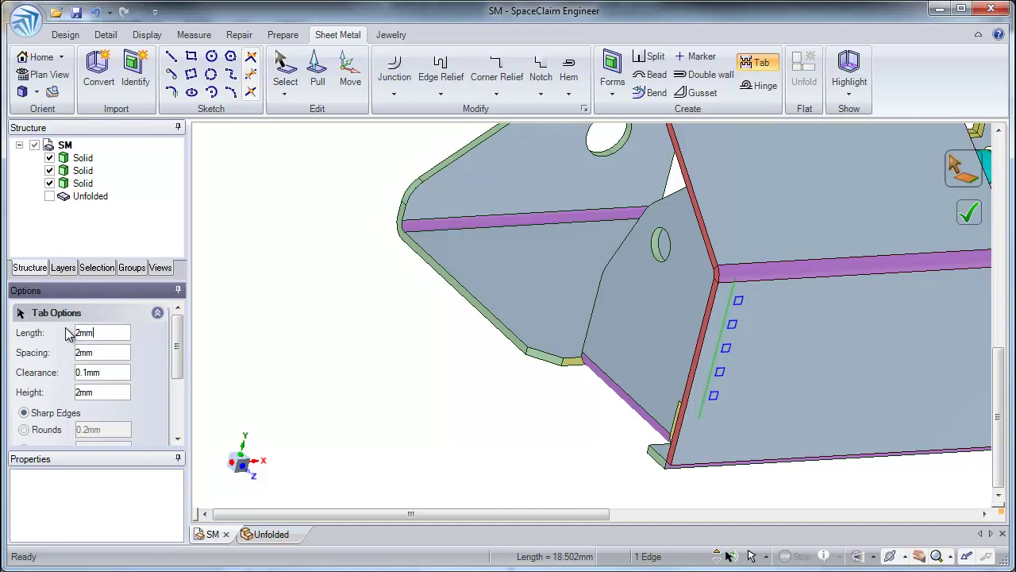
{"action": "key", "text": "Return"}
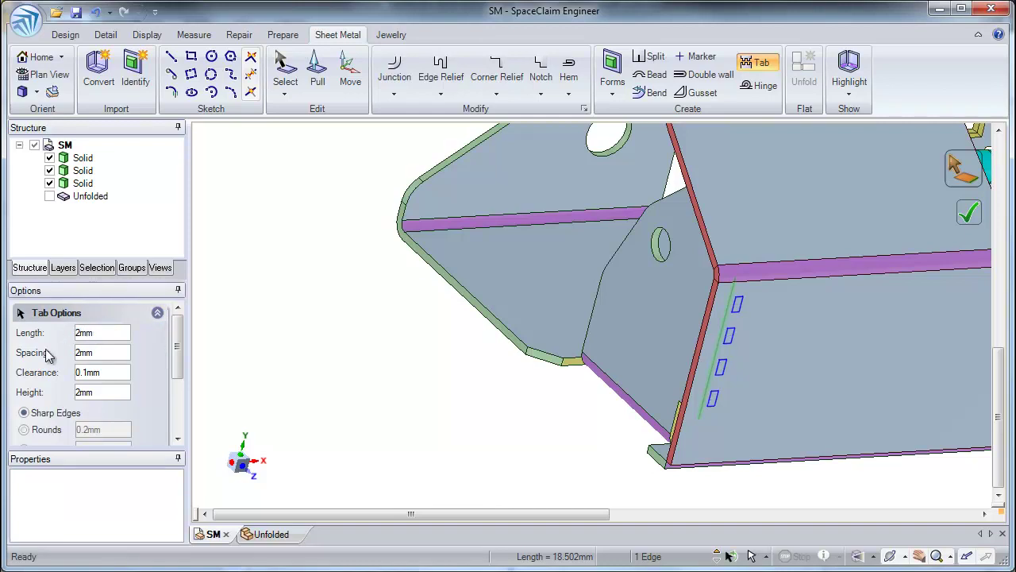
{"action": "left_click", "coordinate": [87, 372]}
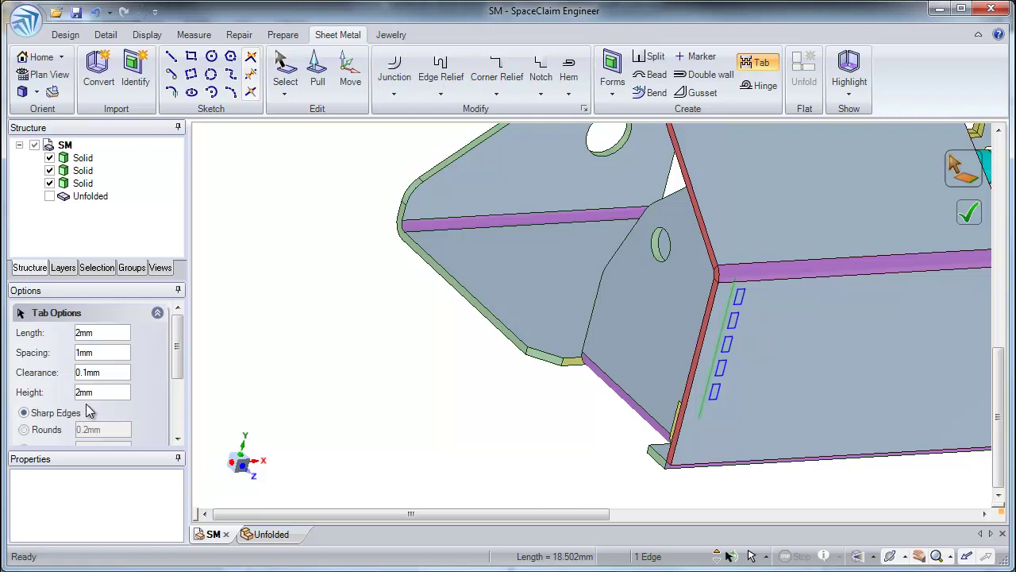
Try 0.2 mm rounds on the tab corners, and switch them to 0.2 mm chamfers.
{"action": "scroll", "coordinate": [63, 381], "scroll_direction": "down", "scroll_amount": 1}
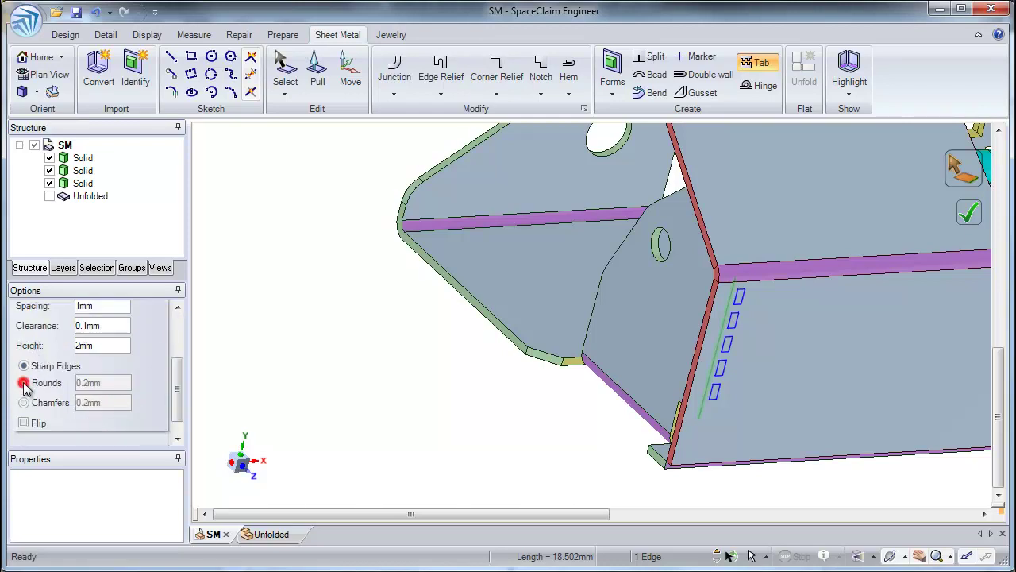
{"action": "left_click", "coordinate": [24, 383]}
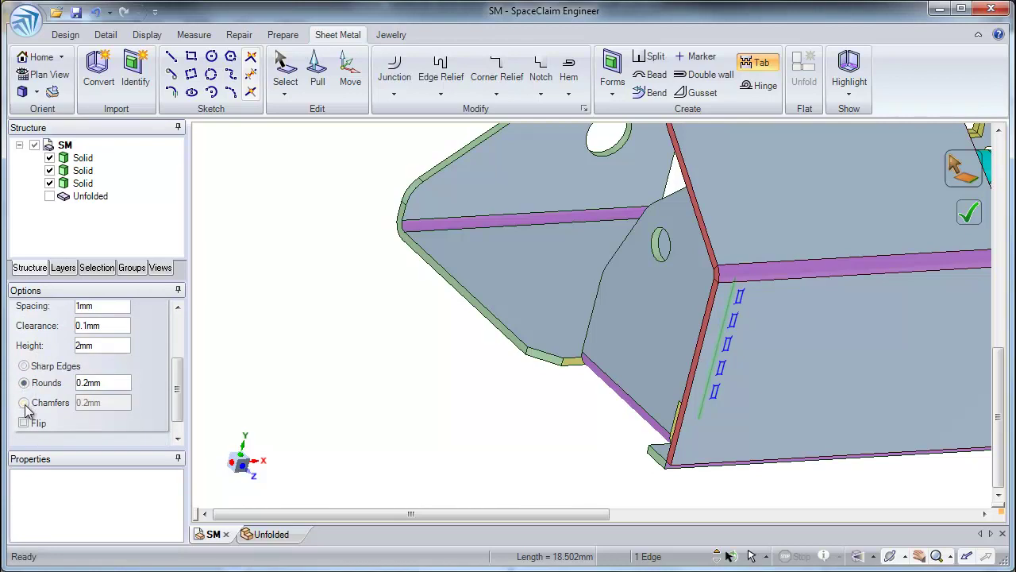
{"action": "left_click", "coordinate": [25, 404]}
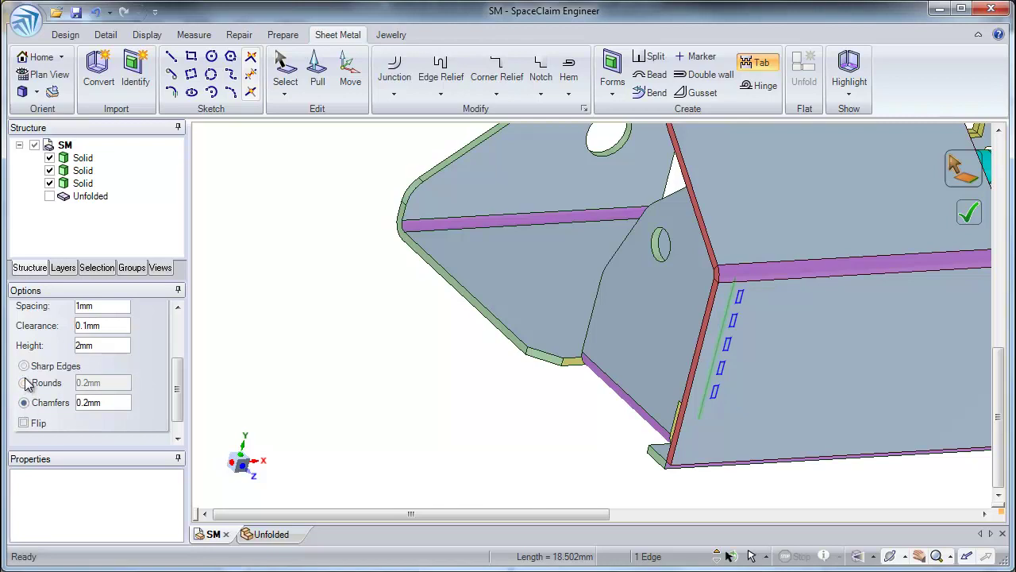
Switch the tab corners to sharp edges and create the unflipped row of tabs along the flange edge.
{"action": "left_click", "coordinate": [25, 366]}
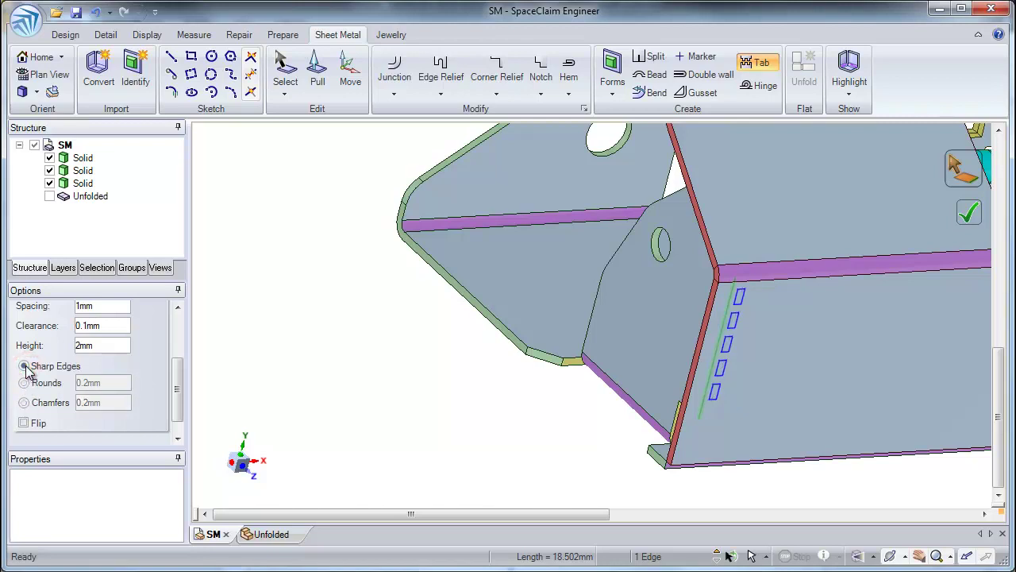
{"action": "left_click", "coordinate": [23, 424]}
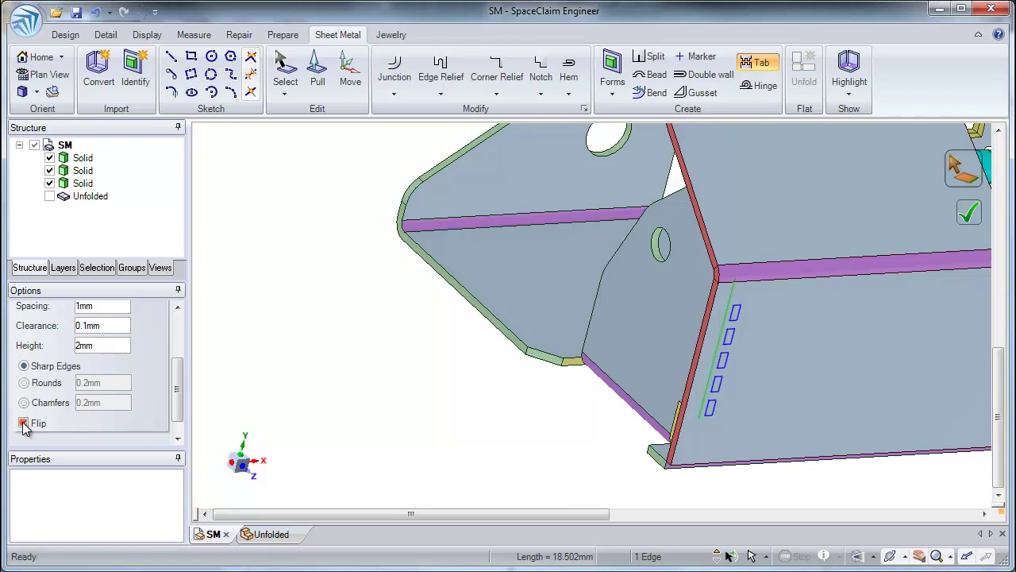
{"action": "left_click", "coordinate": [23, 423]}
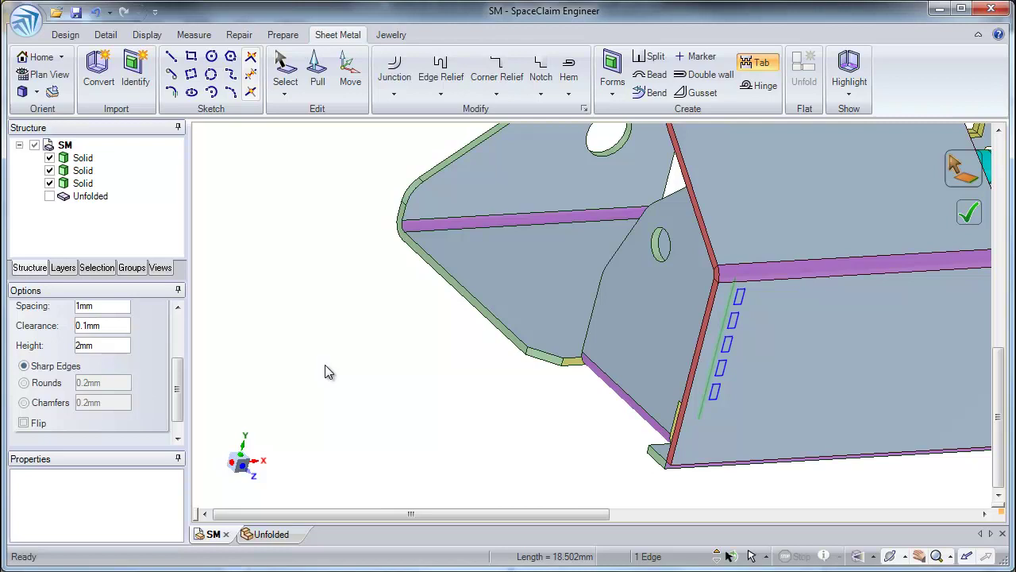
{"action": "left_click", "coordinate": [968, 216]}
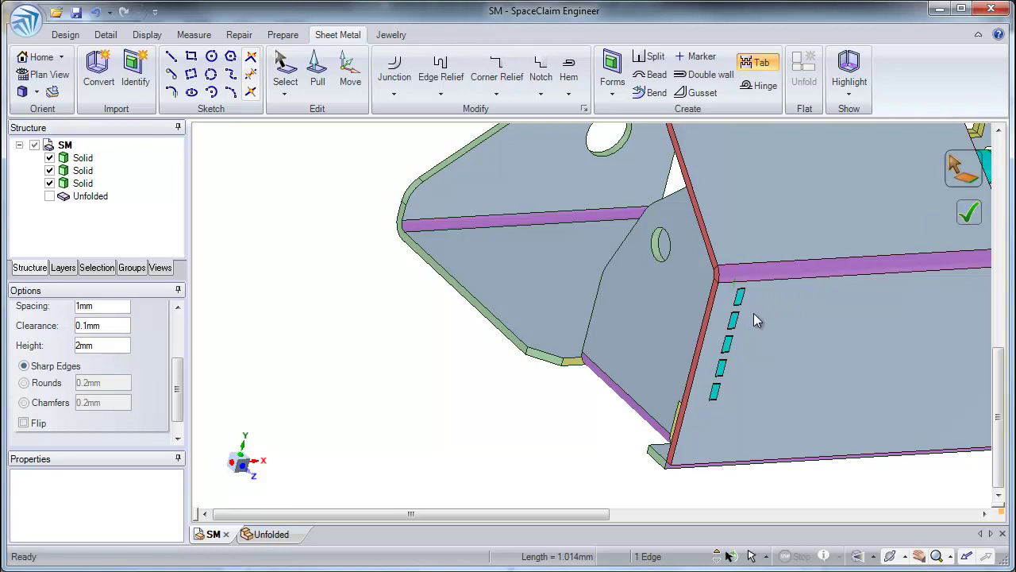
Examine the tabs and their matching slots by hiding and reshowing the red-edged wall and the flange solid in turn.
{"action": "mouse_move", "coordinate": [715, 327]}
{"action": "middle_mouse_down"}
{"action": "mouse_move", "coordinate": [812, 341]}
{"action": "mouse_move", "coordinate": [731, 343]}
{"action": "mouse_move", "coordinate": [727, 332]}
{"action": "middle_mouse_up"}
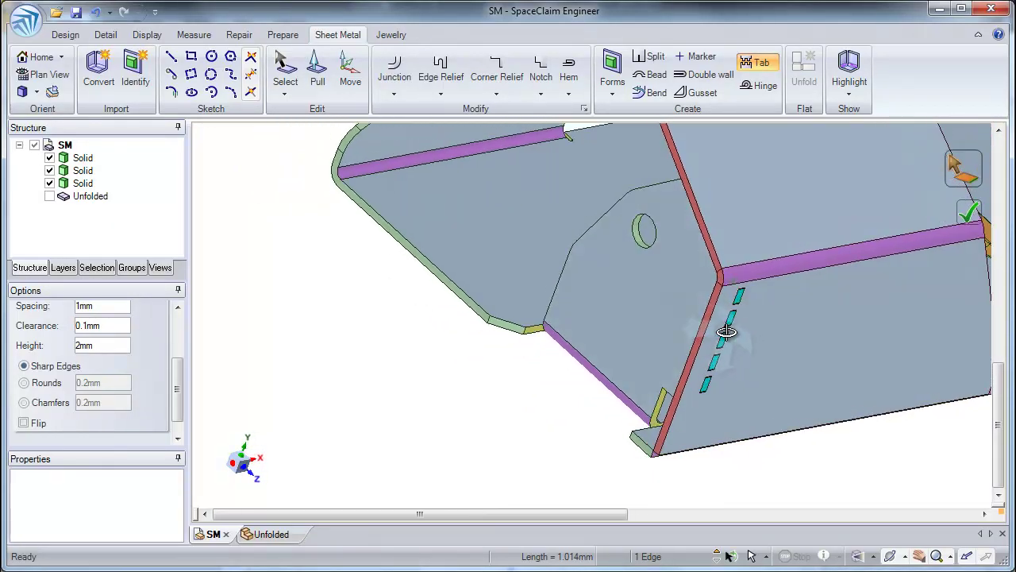
{"action": "left_click", "coordinate": [49, 183]}
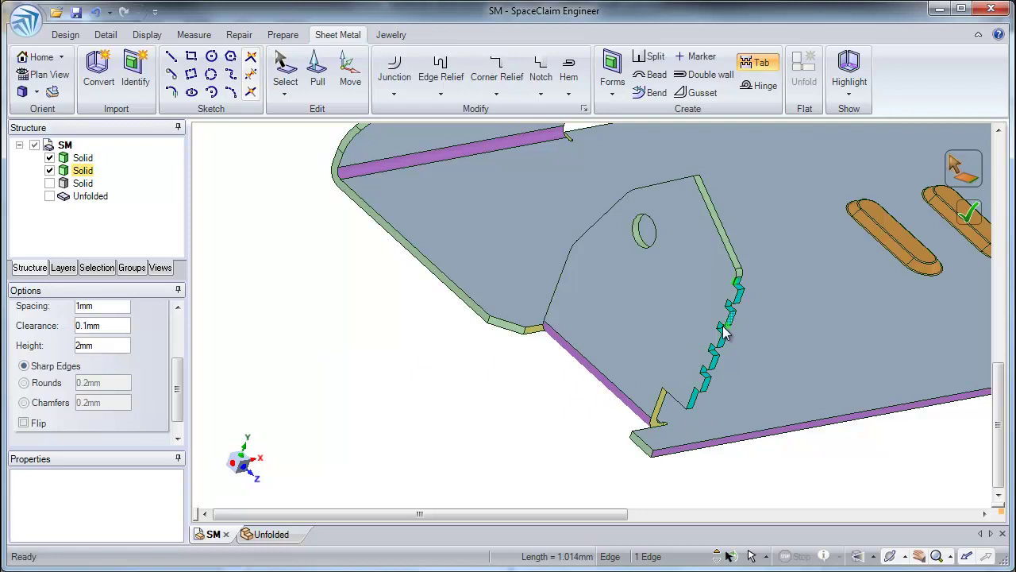
{"action": "left_click", "coordinate": [49, 182]}
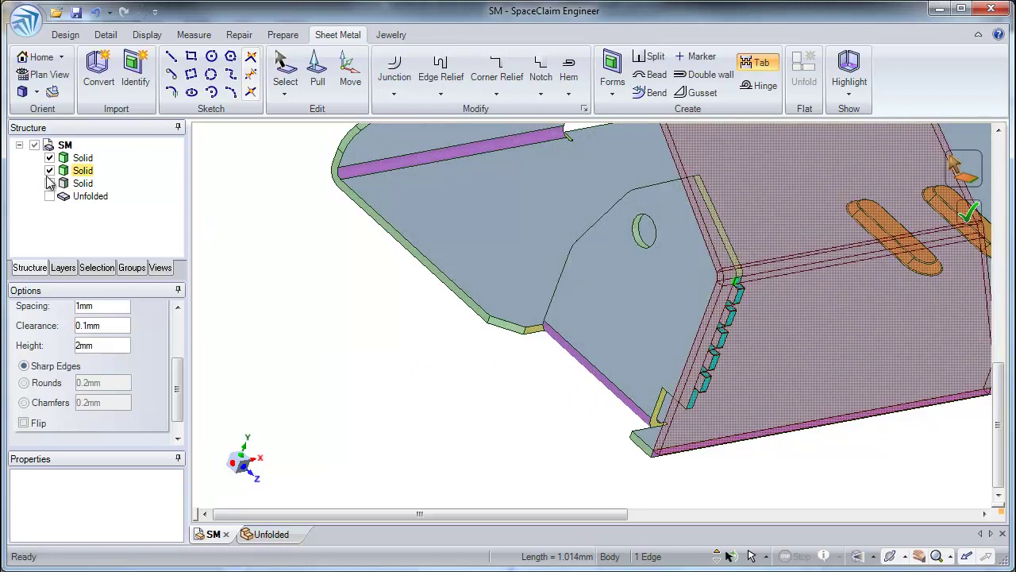
{"action": "left_click", "coordinate": [49, 170]}
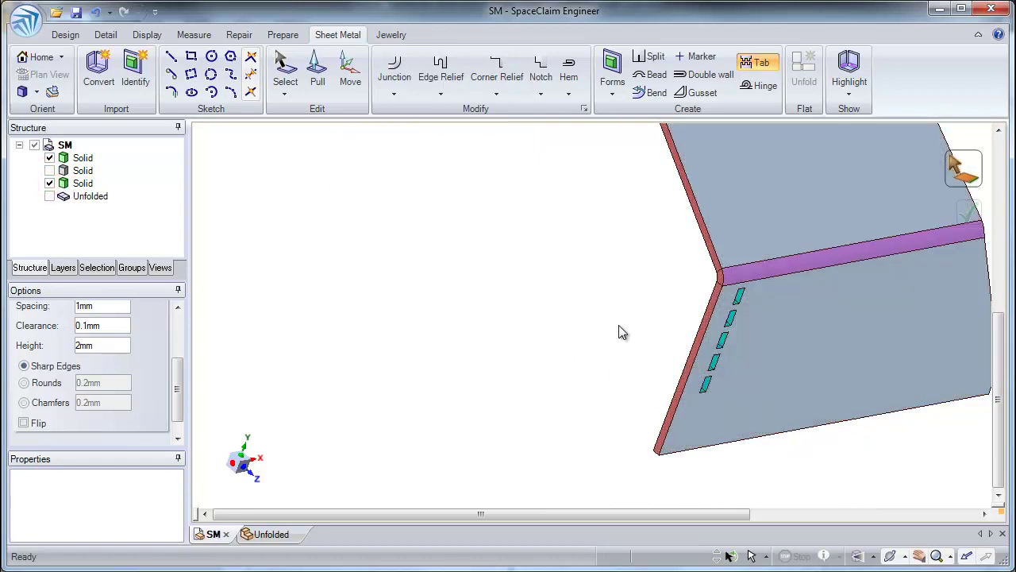
{"action": "middle_click_drag", "start_coordinate": [619, 331], "coordinate": [582, 332]}
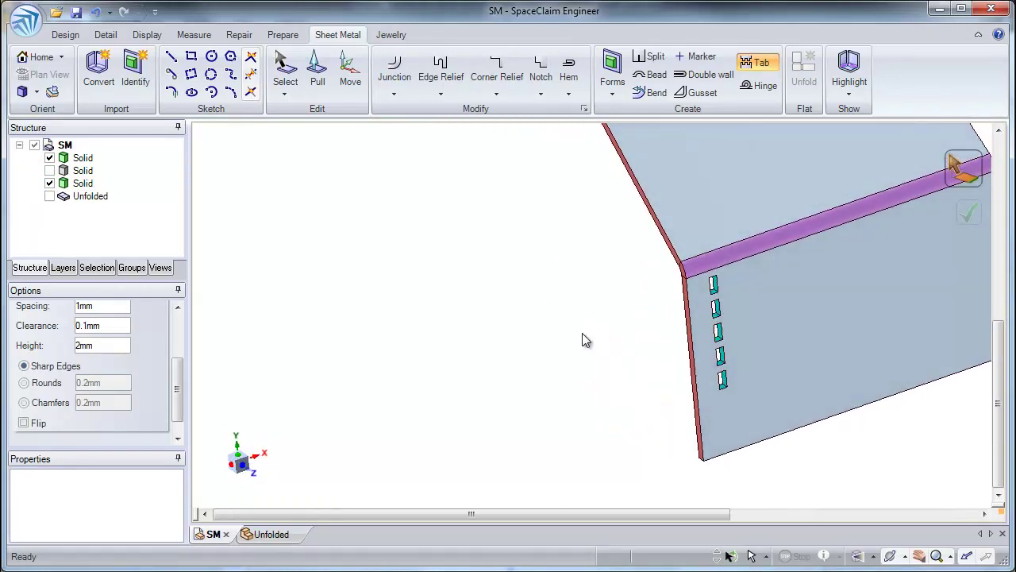
{"action": "left_click", "coordinate": [50, 169]}
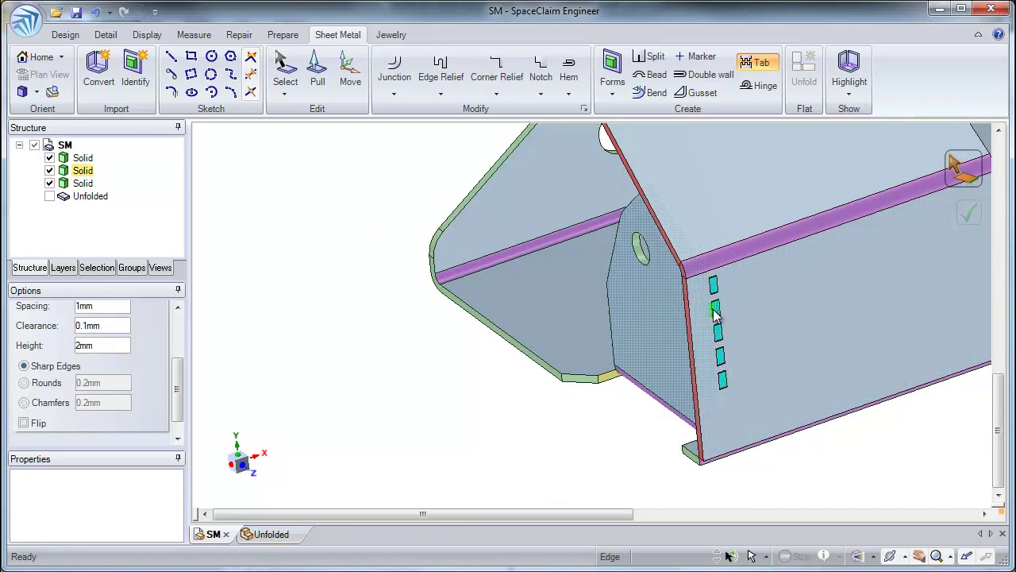
Inspect the sheet metal properties of the finished row of tabs, including its clearance, height, round radius and chamfer distance.
{"action": "left_click", "coordinate": [298, 82]}
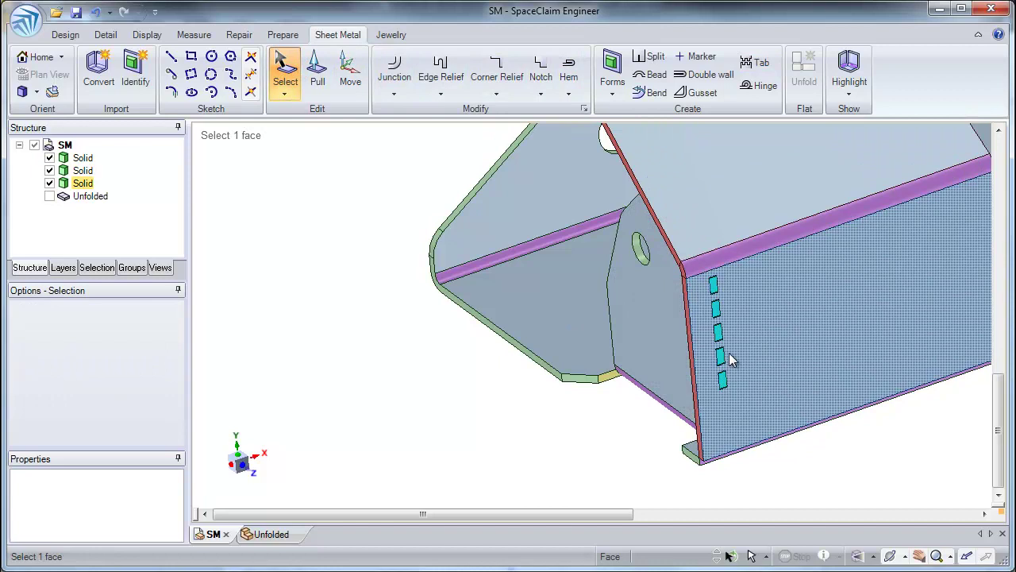
{"action": "left_click", "coordinate": [721, 354]}
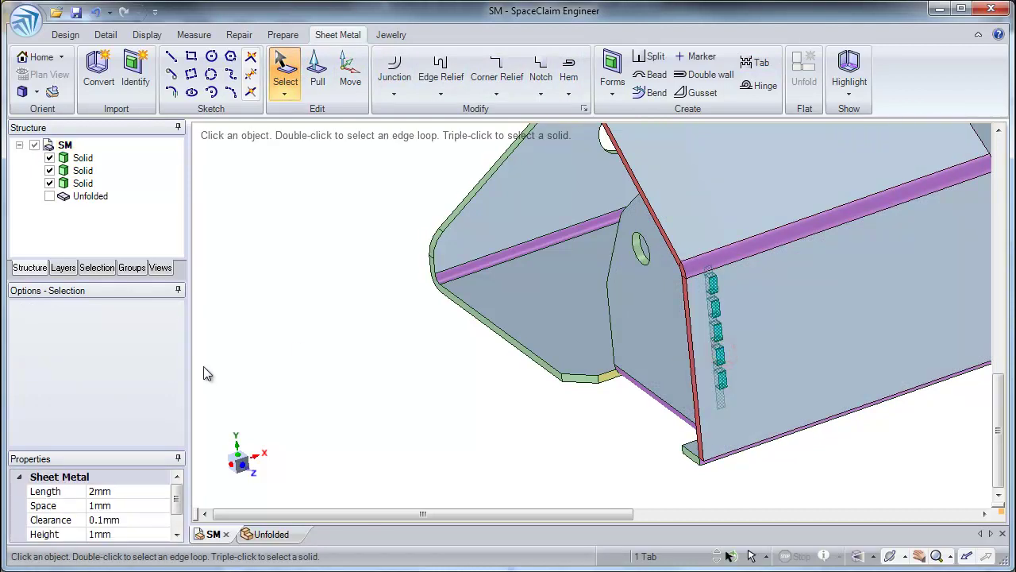
{"action": "left_click", "coordinate": [179, 497]}
{"action": "left_click", "coordinate": [181, 512]}
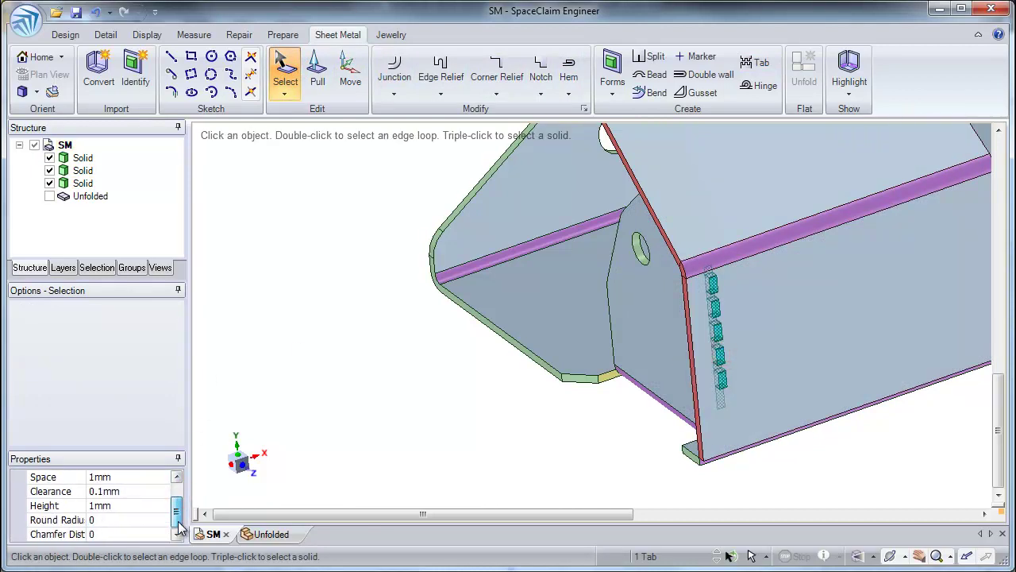
{"action": "left_click_drag", "start_coordinate": [107, 448], "coordinate": [106, 378]}
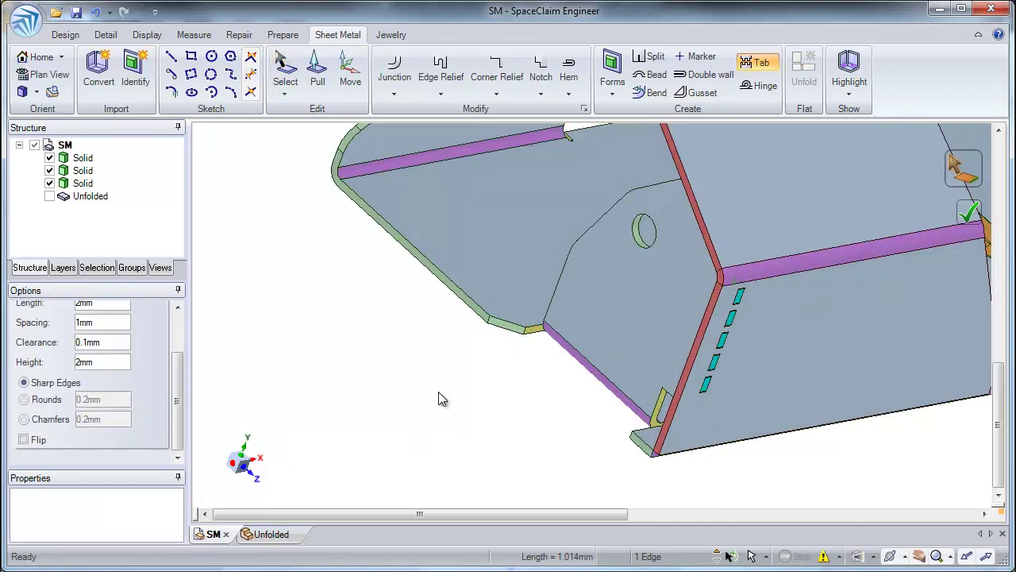
Undo the row of tabs on the single flange edge.
{"action": "mouse_move", "coordinate": [585, 422]}
{"action": "middle_mouse_down"}
{"action": "mouse_move", "coordinate": [680, 421]}
{"action": "mouse_move", "coordinate": [577, 418]}
{"action": "middle_mouse_up"}
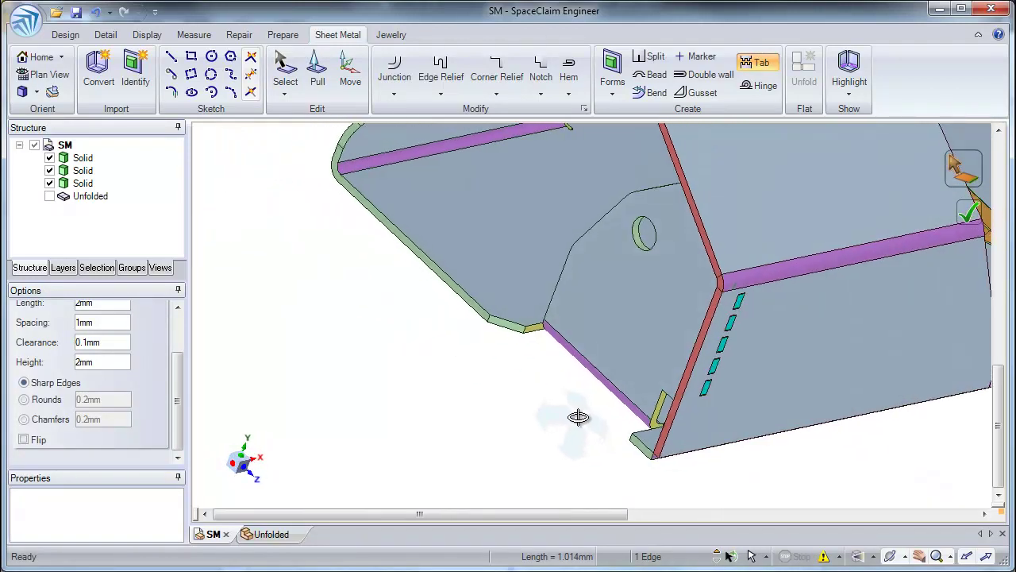
{"action": "left_click", "coordinate": [95, 12]}
{"action": "left_click", "coordinate": [95, 12]}
Create sharp-edged tabs along both straight flange edges that meet the bent red-edged wall, in one Tab operation.
{"action": "middle_click_drag", "start_coordinate": [445, 366], "coordinate": [526, 379]}
{"action": "left_click", "coordinate": [742, 349]}
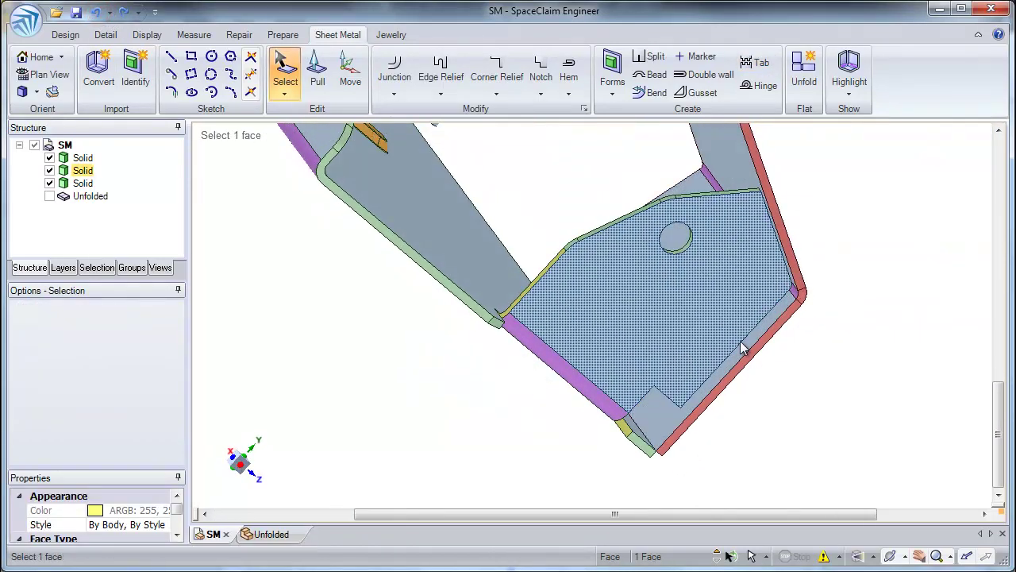
{"action": "left_click", "coordinate": [457, 133]}
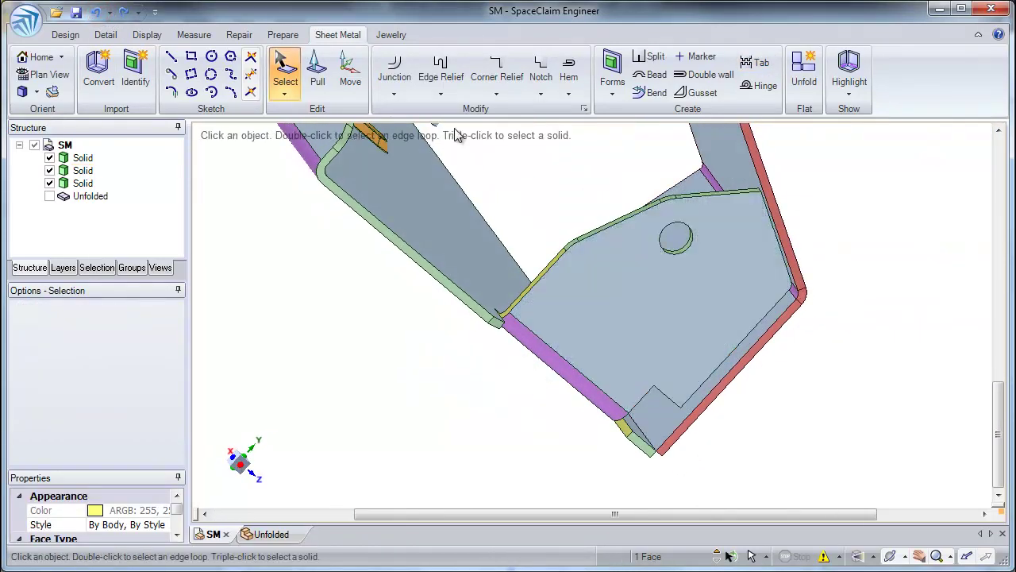
{"action": "left_click", "coordinate": [758, 63]}
{"action": "left_click", "coordinate": [752, 330]}
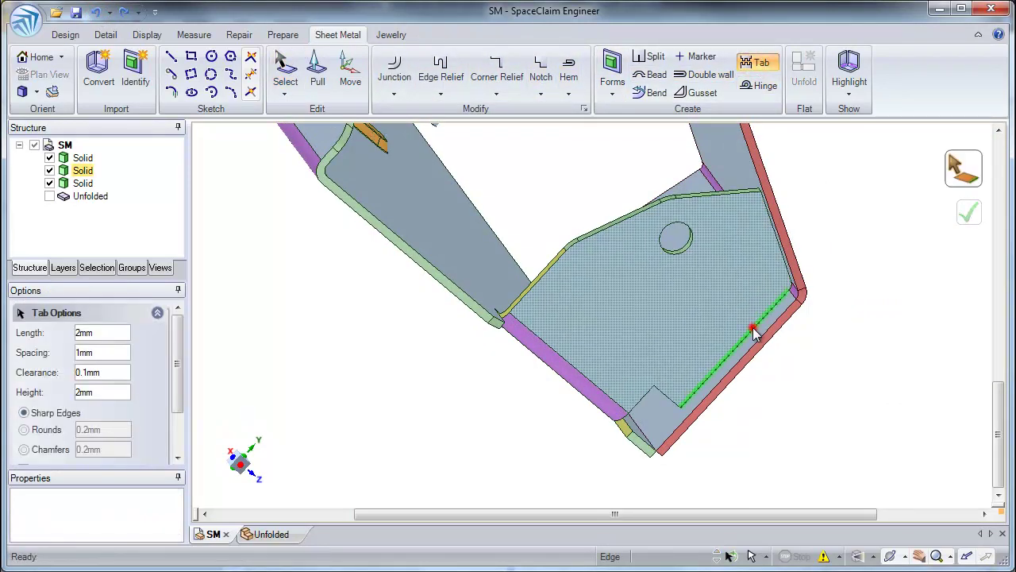
{"action": "left_click", "coordinate": [777, 245], "text": "ctrl"}
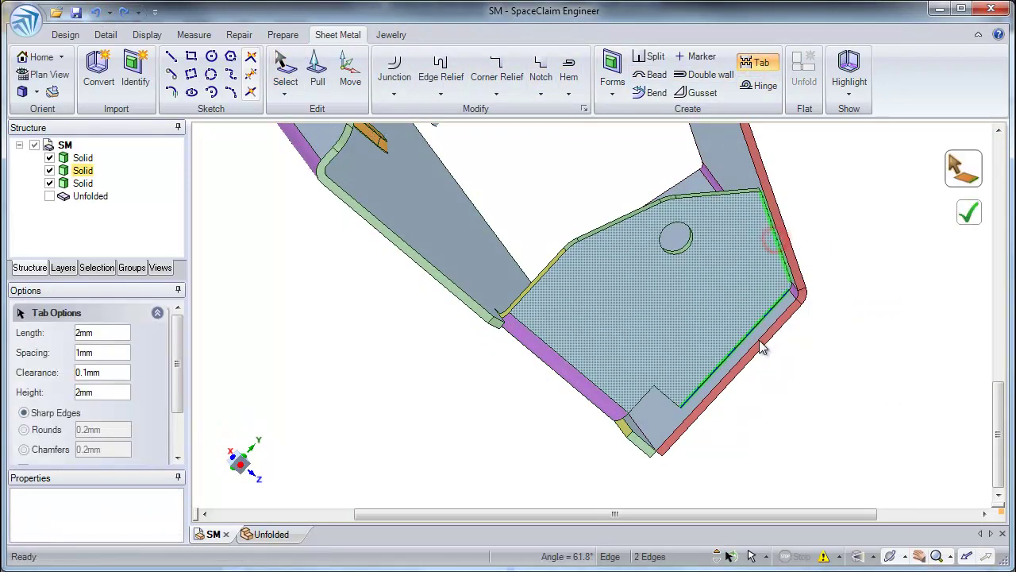
{"action": "middle_click_drag", "start_coordinate": [762, 345], "coordinate": [642, 345]}
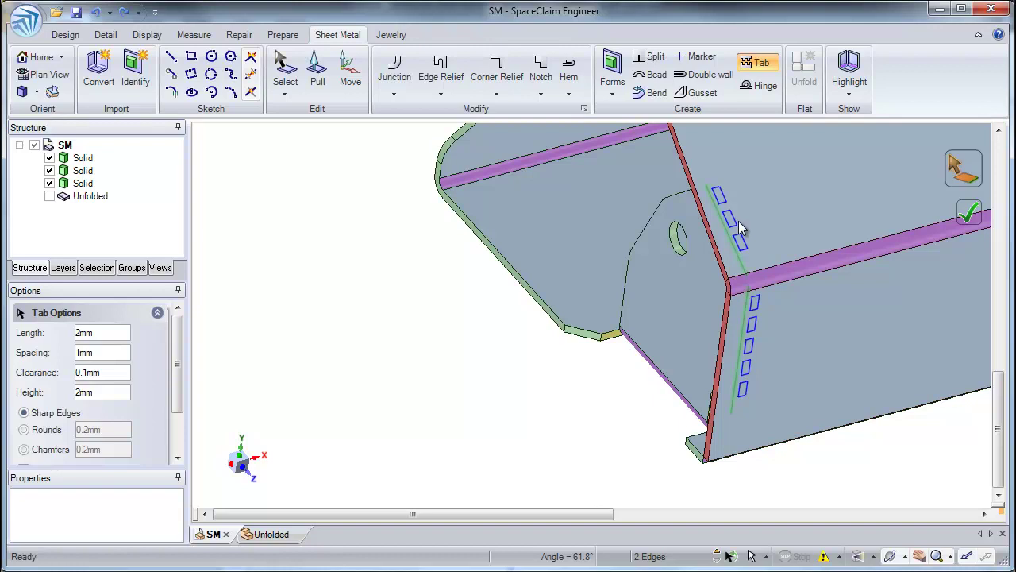
{"action": "left_click", "coordinate": [965, 213]}
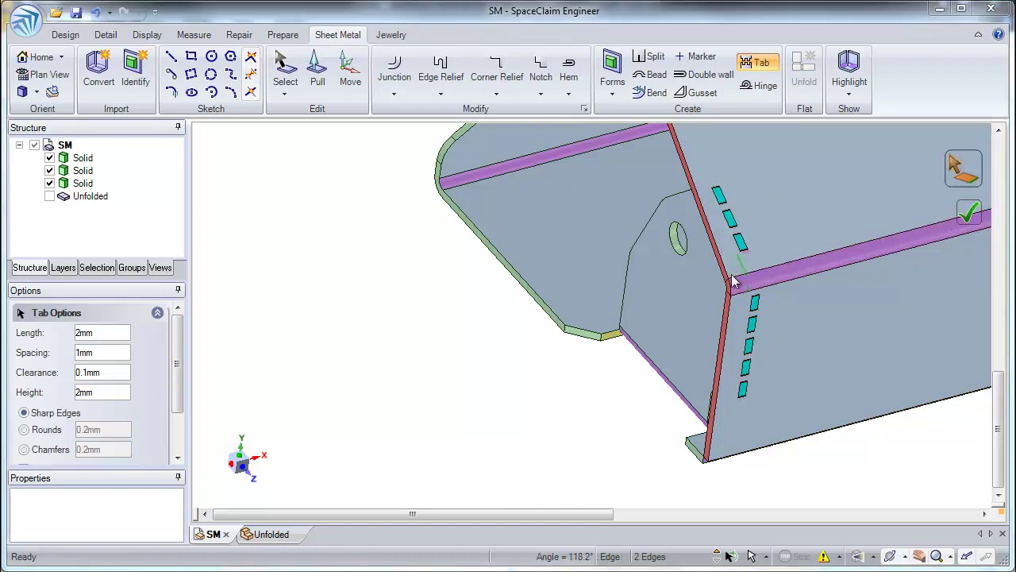
{"action": "mouse_move", "coordinate": [709, 292]}
{"action": "middle_mouse_down"}
{"action": "mouse_move", "coordinate": [815, 298]}
{"action": "mouse_move", "coordinate": [708, 295]}
{"action": "middle_mouse_up"}
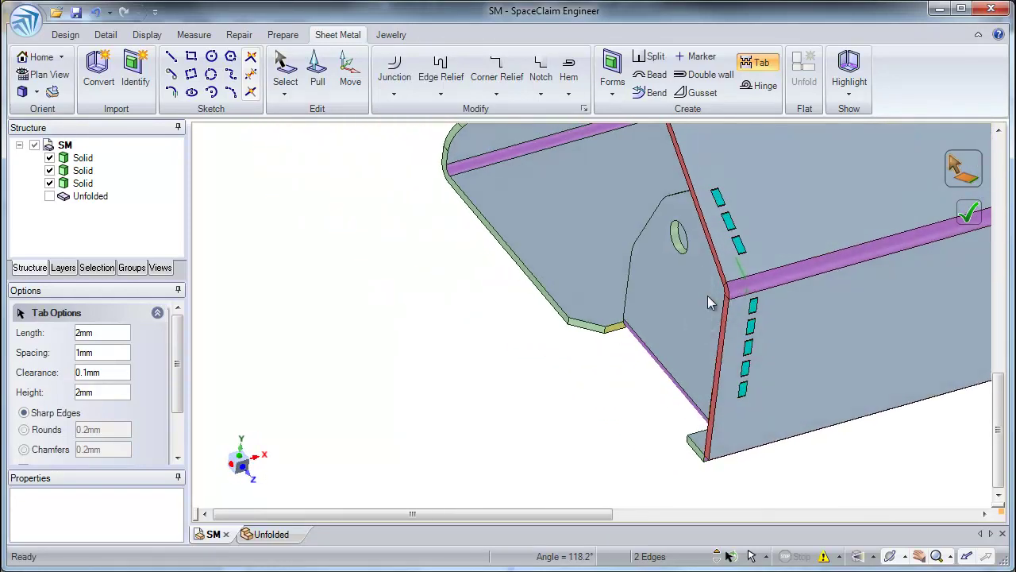